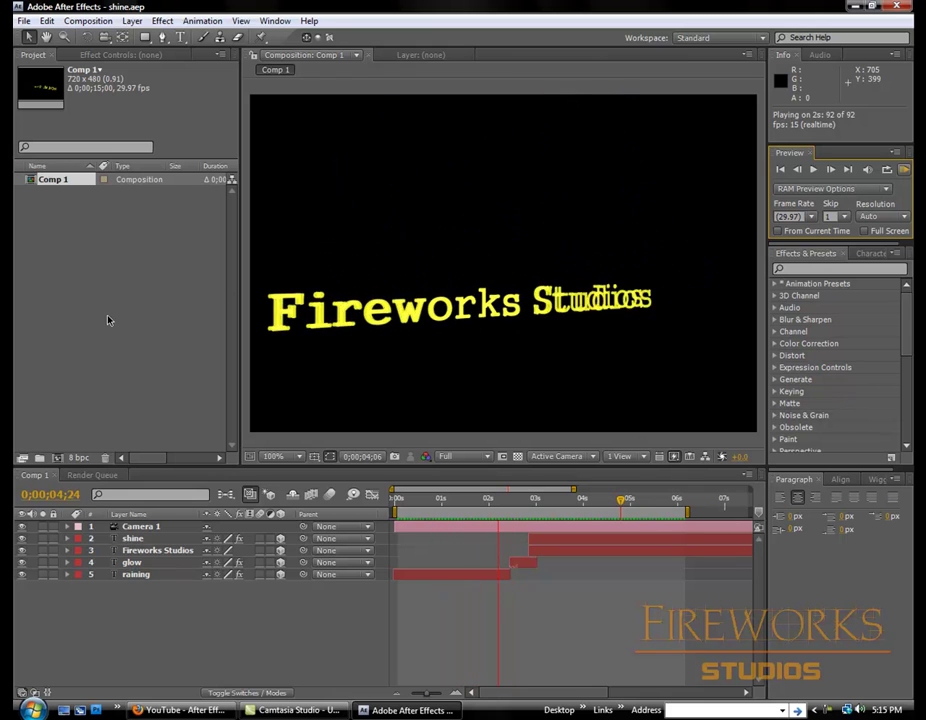
Step: Create Comp 2 and add a 'FireWorks Studios' text layer
left_click(88, 20)
left_click(105, 39)
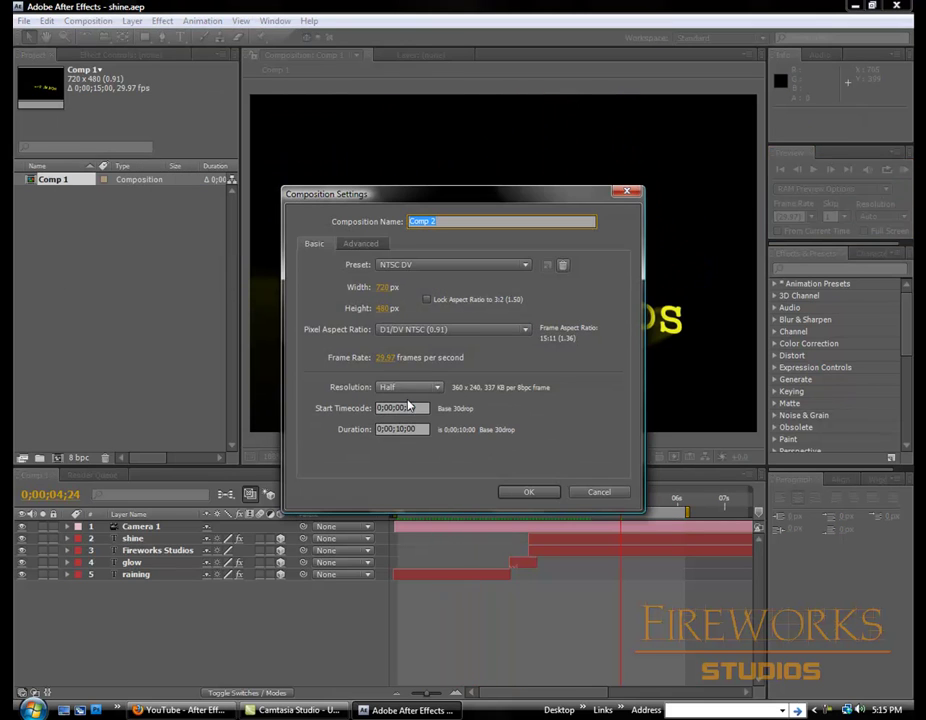
left_click(529, 492)
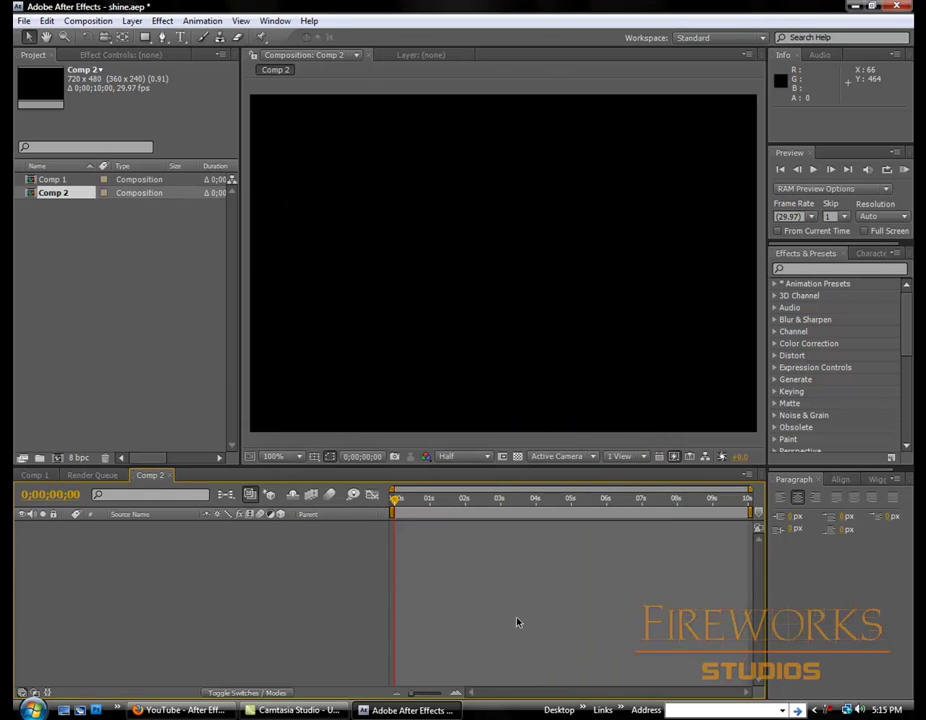
key("ctrl+t")
left_click(333, 277)
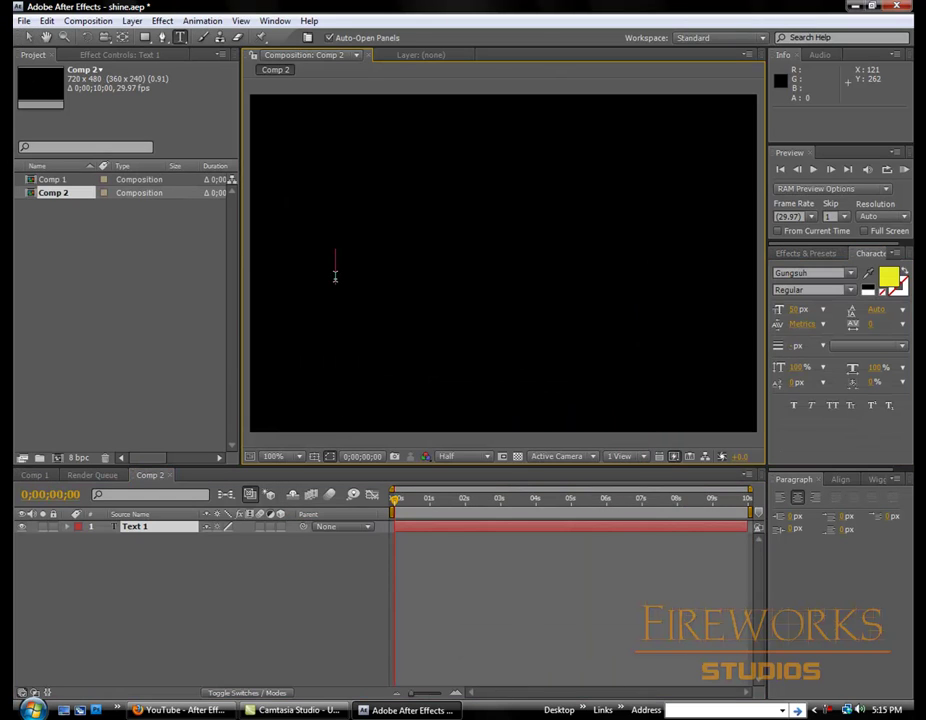
type("FireW")
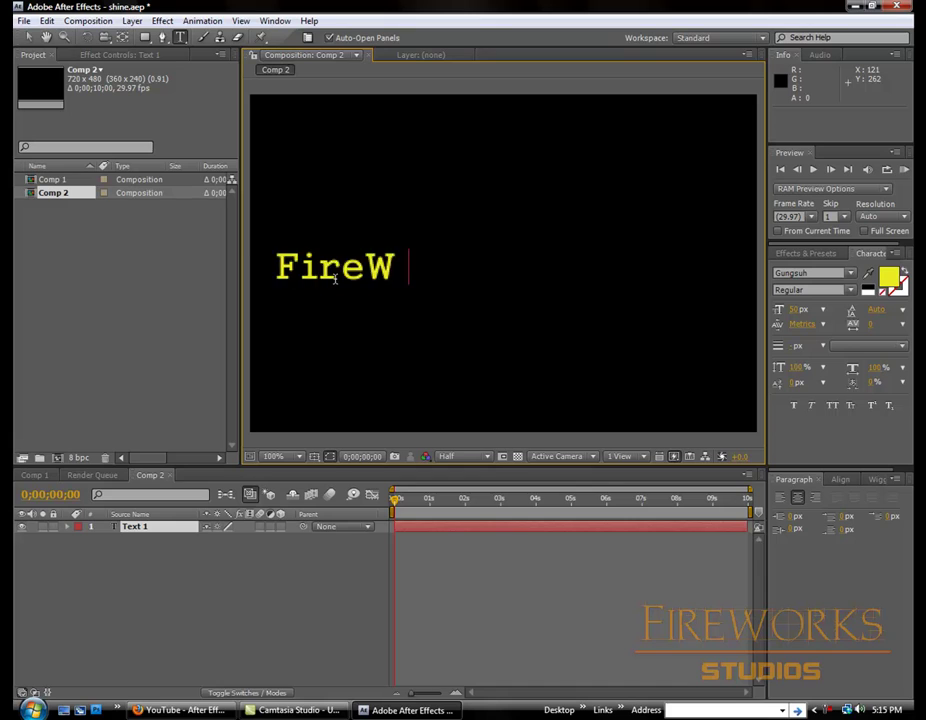
type("orks Studios")
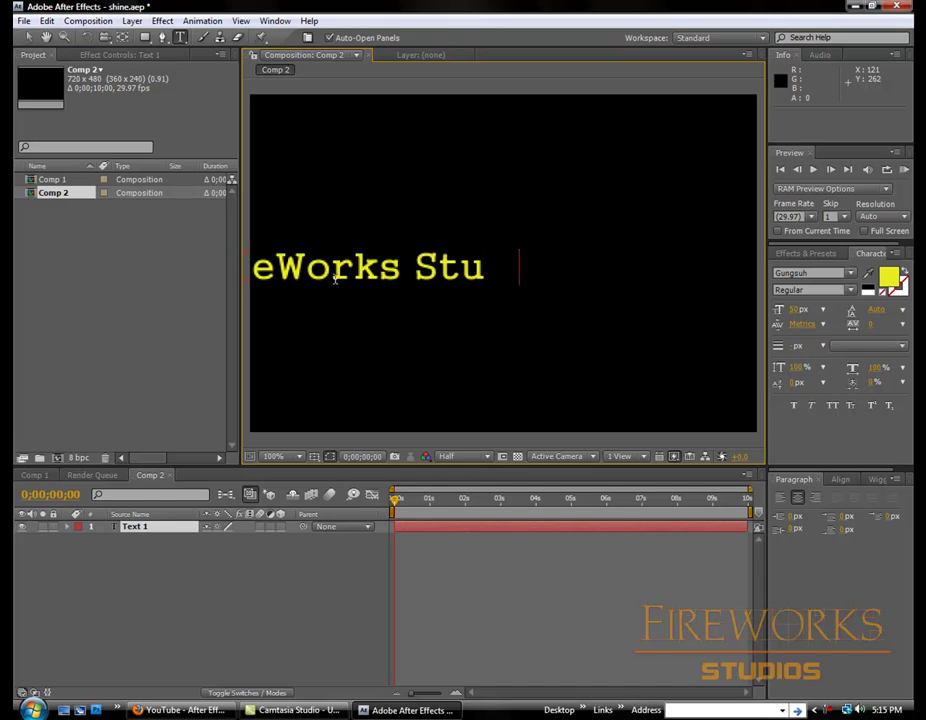
left_click(29, 37)
Step: Enlarge the FireWorks Studios text and centre it in the frame
left_click_drag(508, 285, 469, 293)
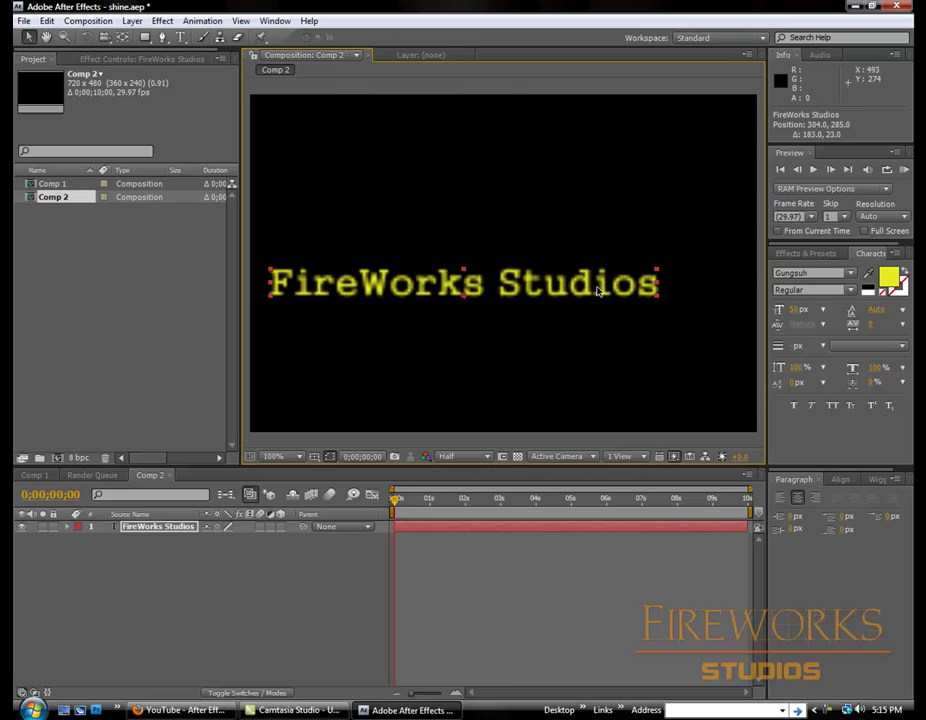
left_click(796, 311)
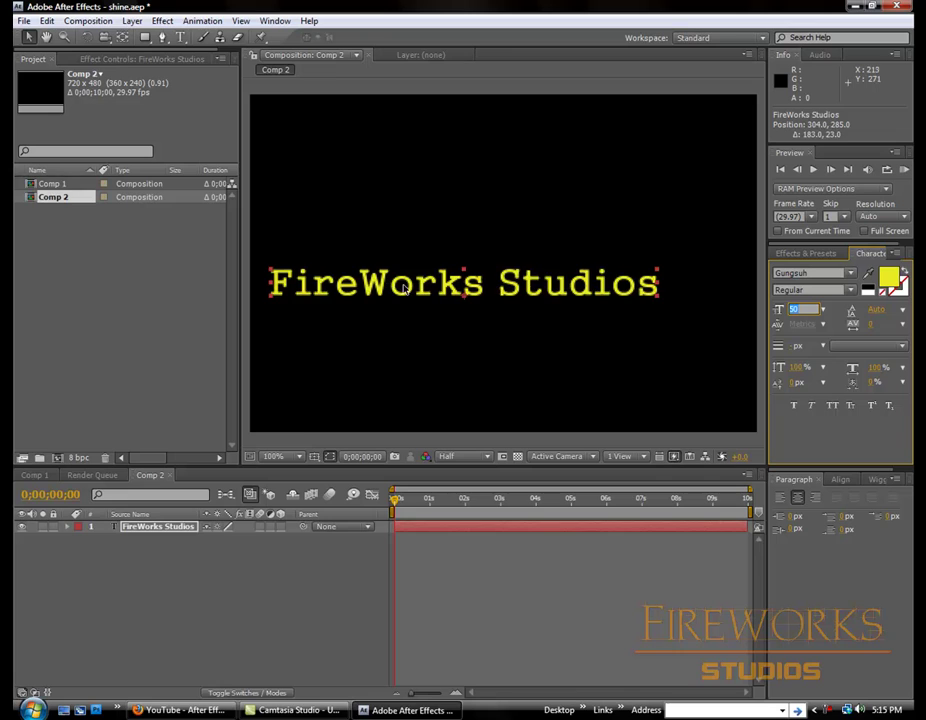
left_click_drag(529, 300, 558, 296)
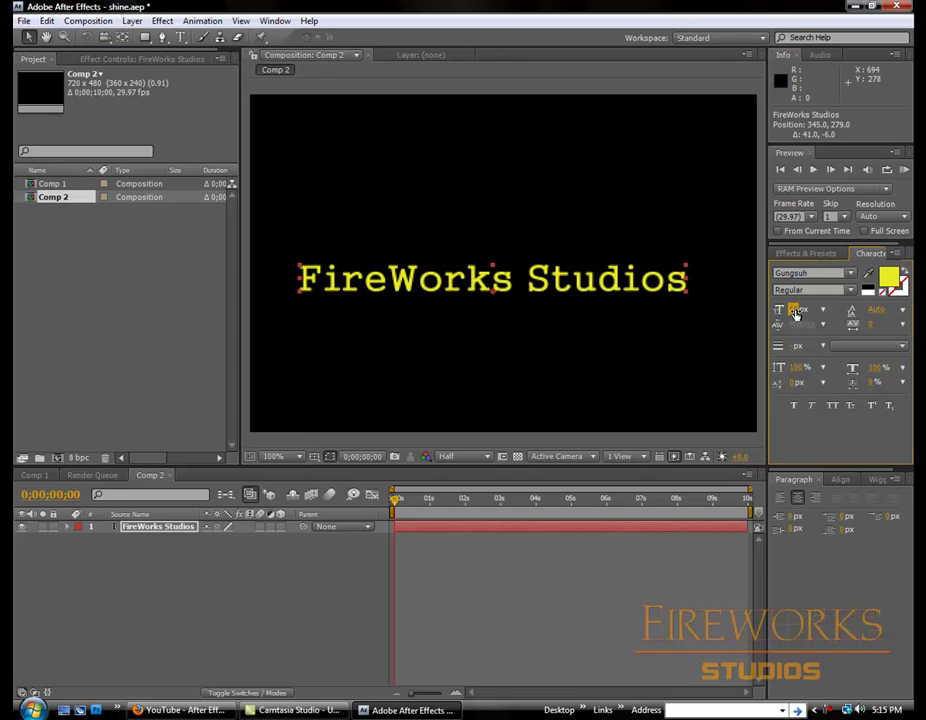
left_click_drag(792, 309, 799, 313)
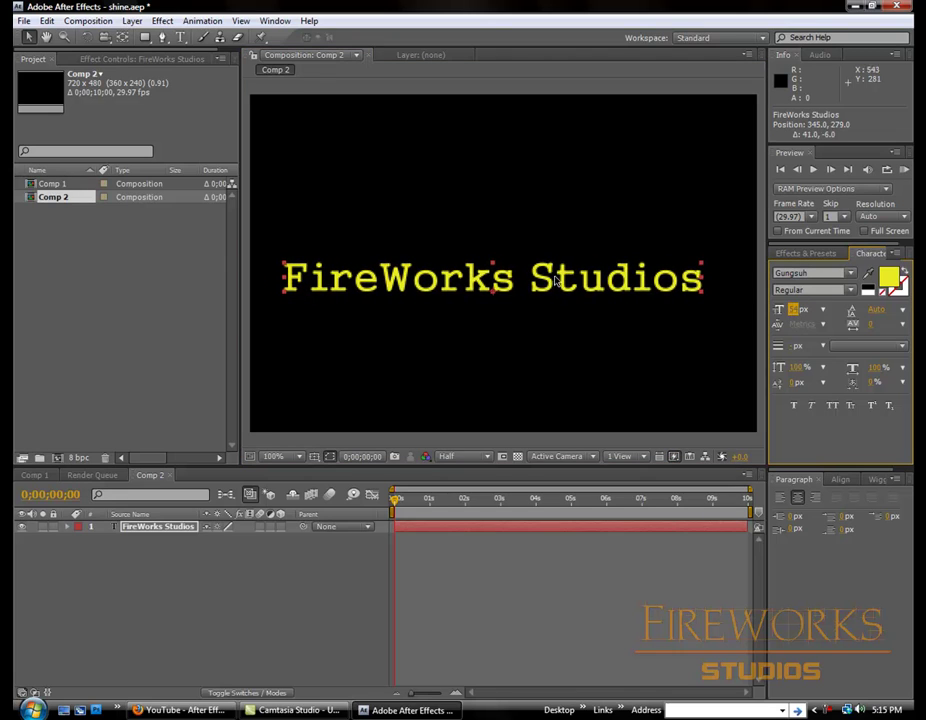
left_click_drag(540, 289, 557, 261)
Step: Search Effects & Presets for 'shine' and drop Trapcode Shine onto the FireWorks Studios text
left_click(790, 253)
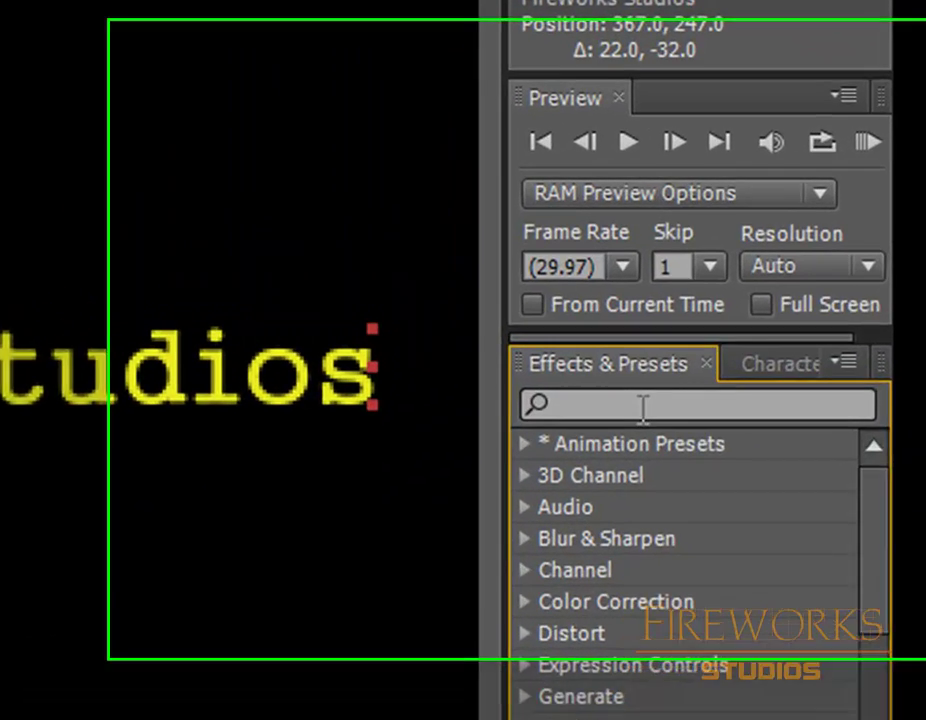
type("shine")
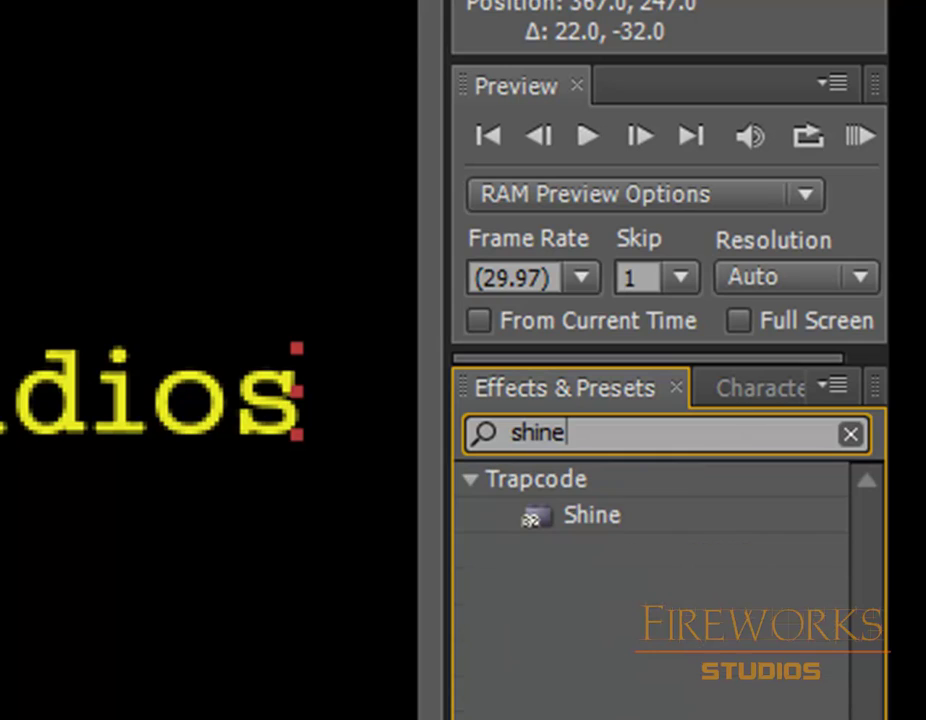
left_click_drag(605, 518, 0, 414)
left_click_drag(538, 263, 536, 260)
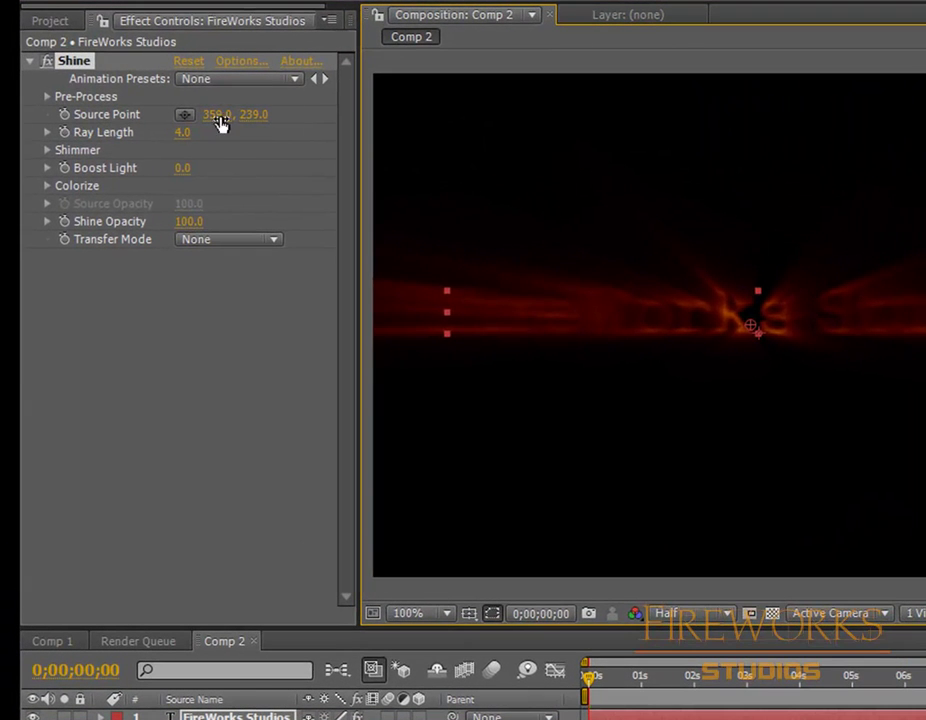
Step: Move Shine's source point across the text and try Ray Lengths of 10 and 2
left_click_drag(753, 332, 694, 318)
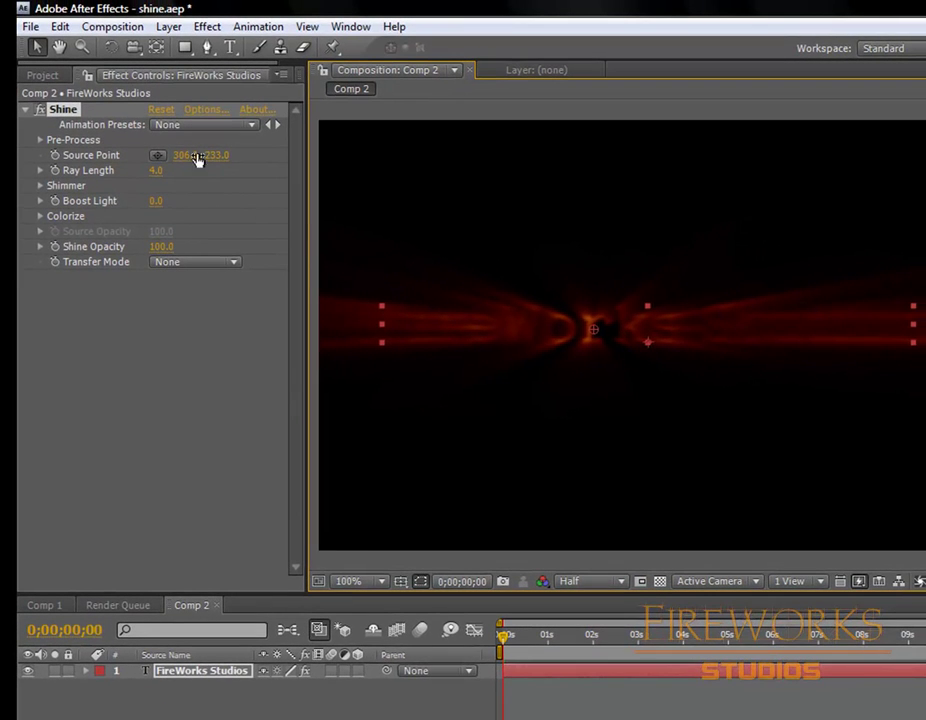
left_click(156, 170)
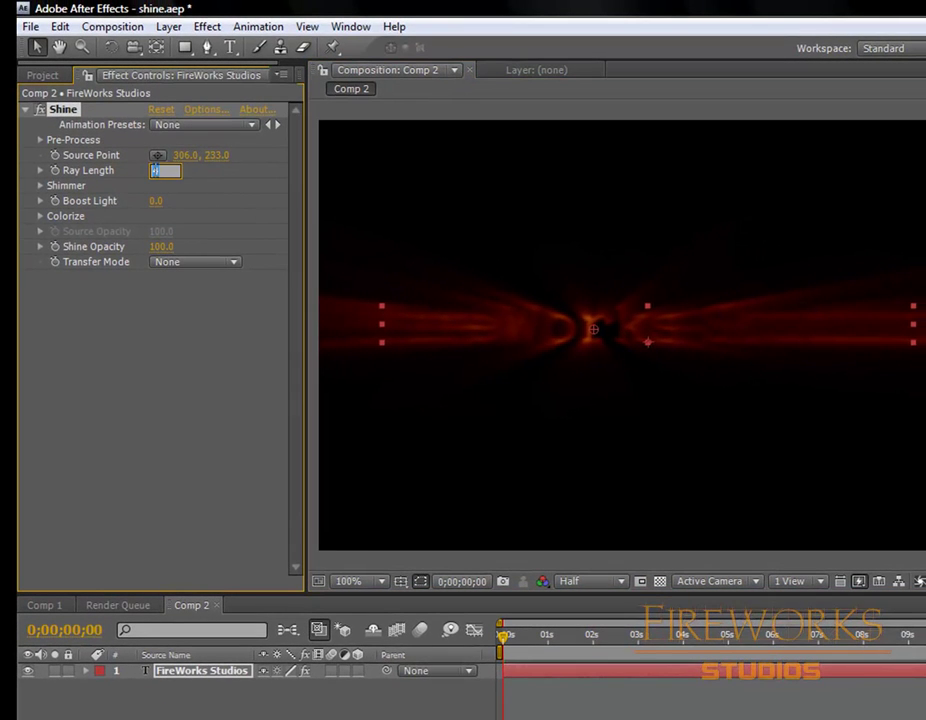
key("Return")
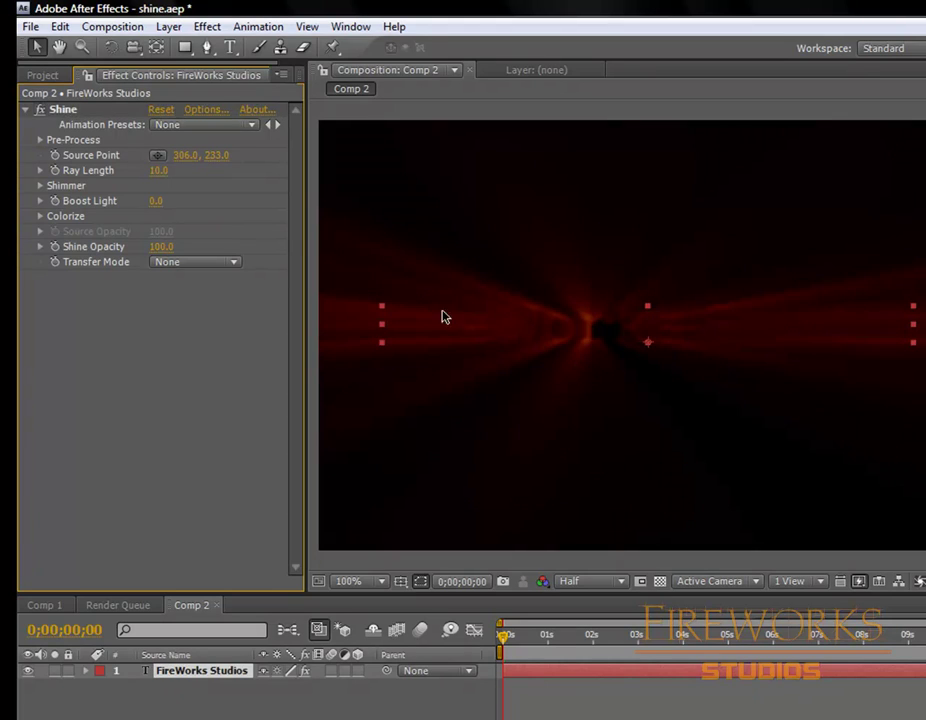
left_click(158, 170)
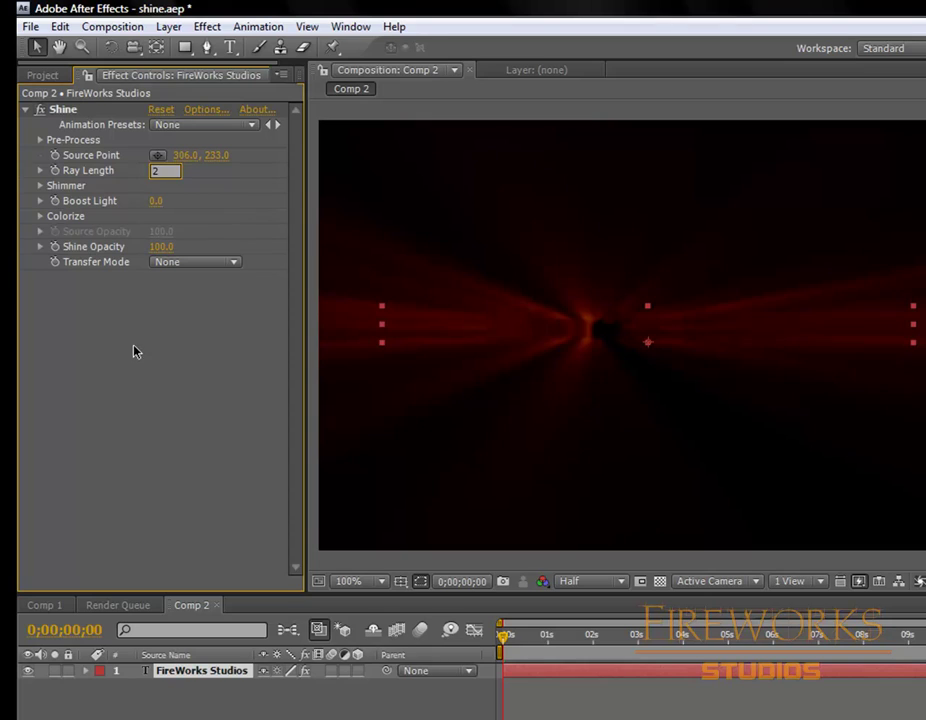
key("Return")
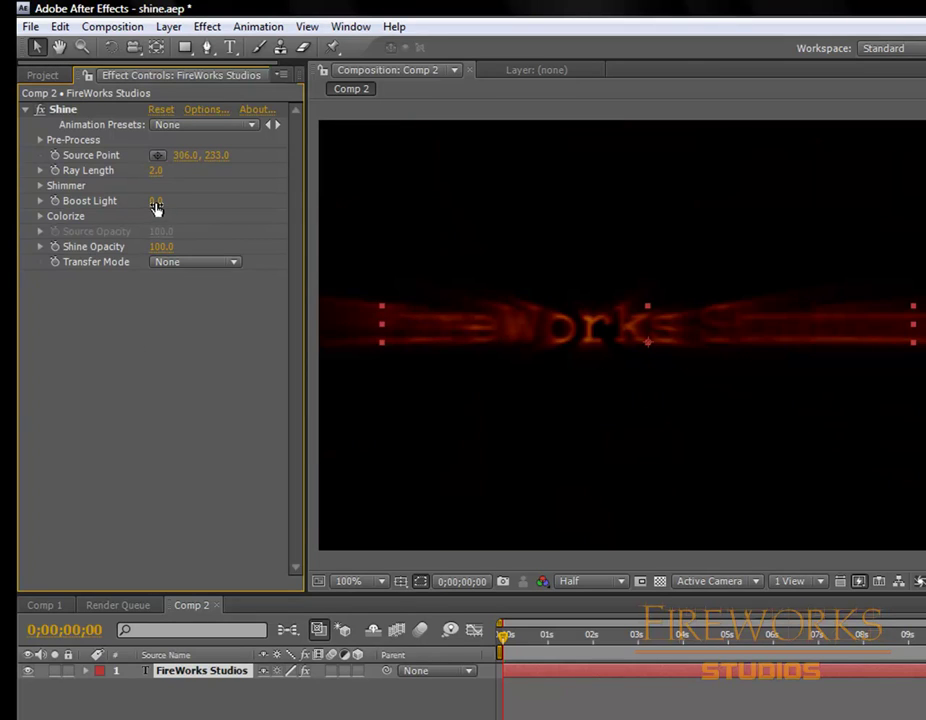
Step: Set Boost Light to 10.8 and Ray Length to 5
left_click(157, 203)
type("10")
key("Return")
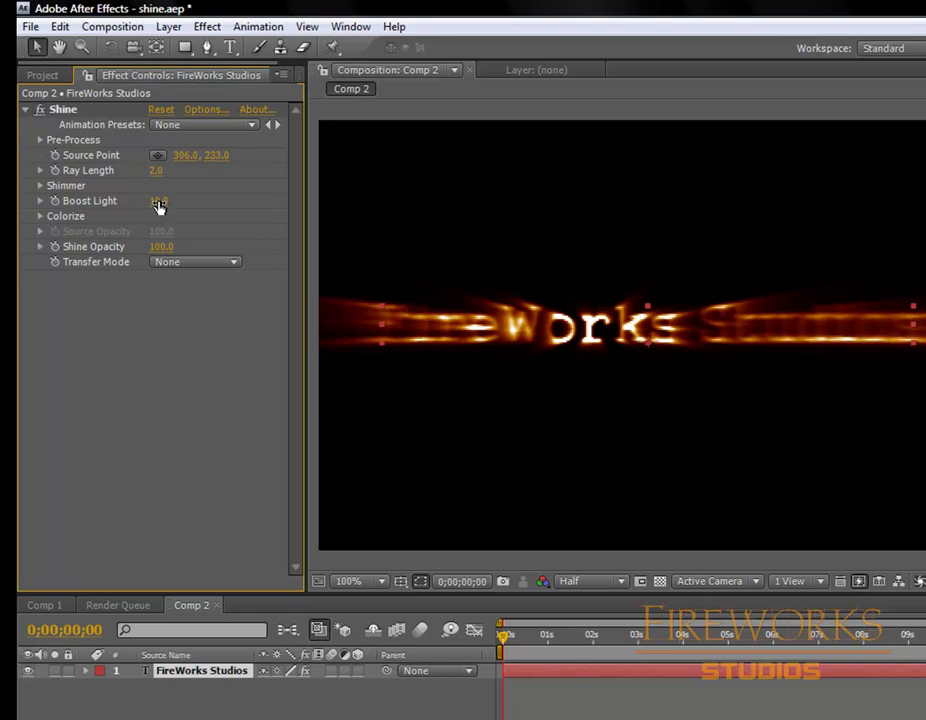
mouse_move(158, 205)
left_mouse_down()
mouse_move(213, 203)
mouse_move(165, 209)
mouse_move(175, 214)
left_mouse_up()
left_click(158, 170)
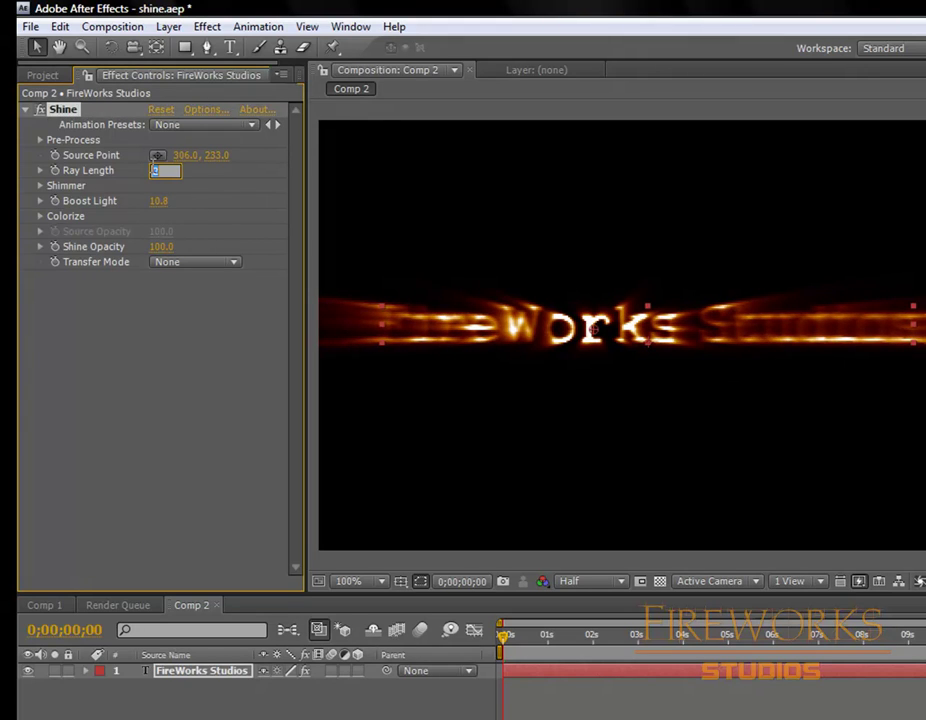
key("Return")
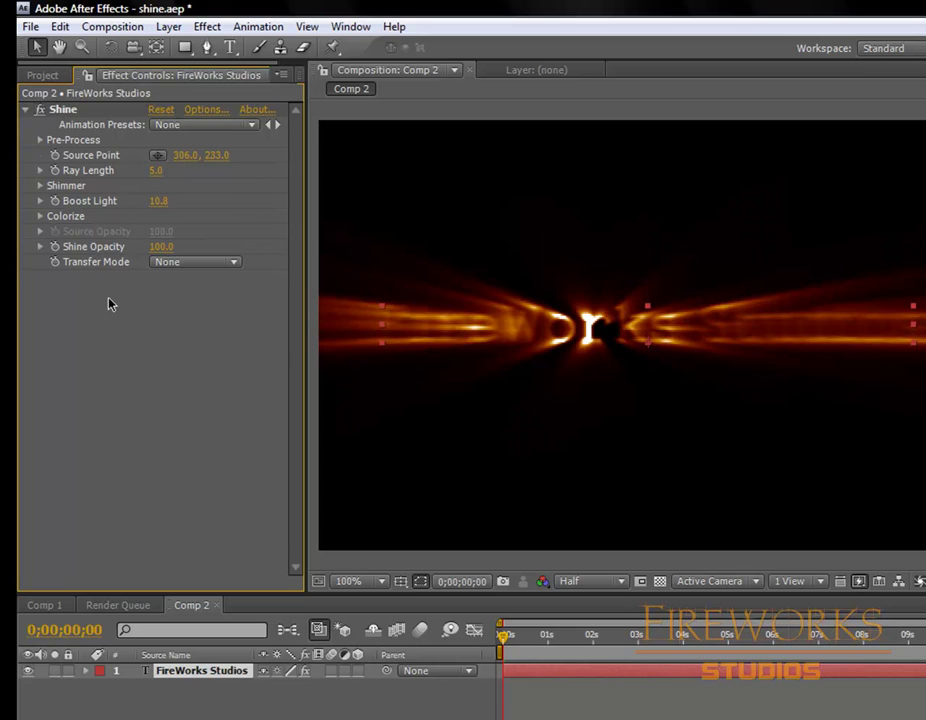
Step: Set Shine's Transfer Mode to Normal and Source Opacity to 57, keeping Shine Opacity at 100
left_click(190, 263)
left_click(198, 287)
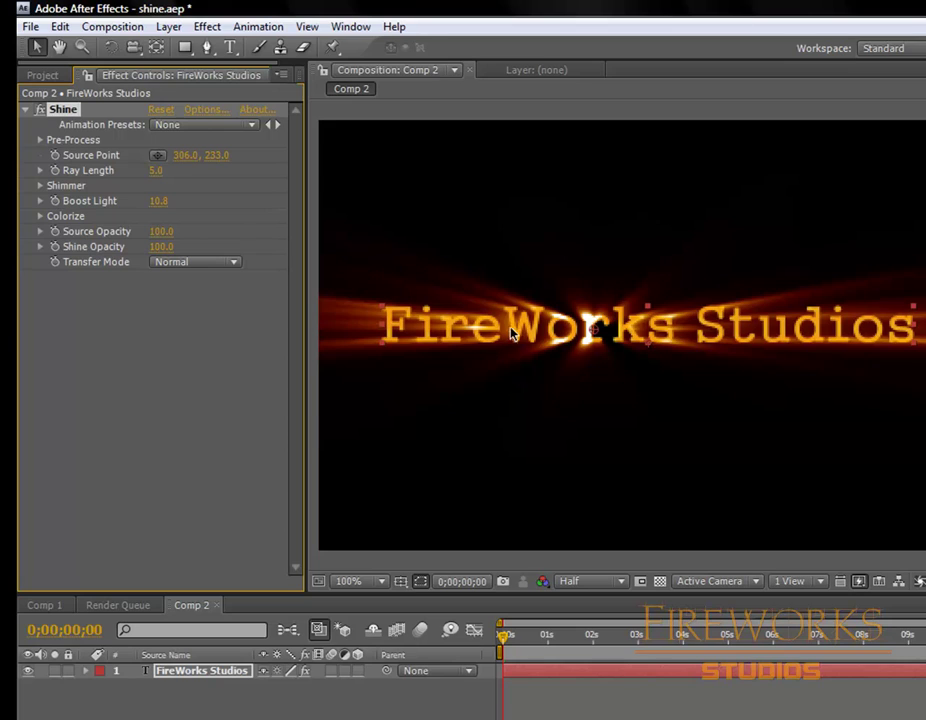
left_click_drag(161, 233, 19, 227)
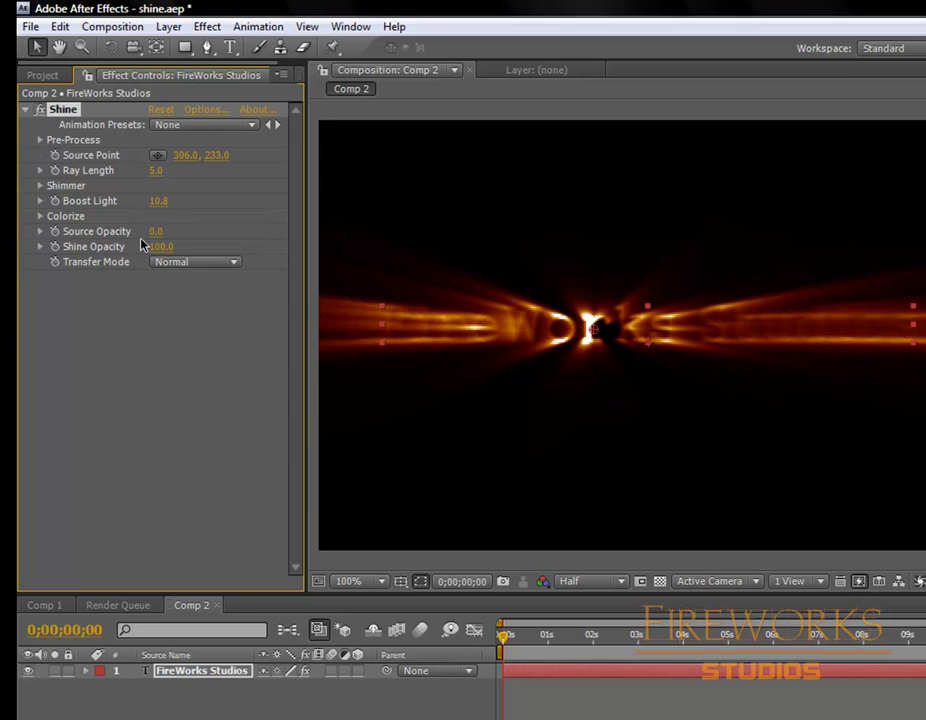
left_click(181, 262)
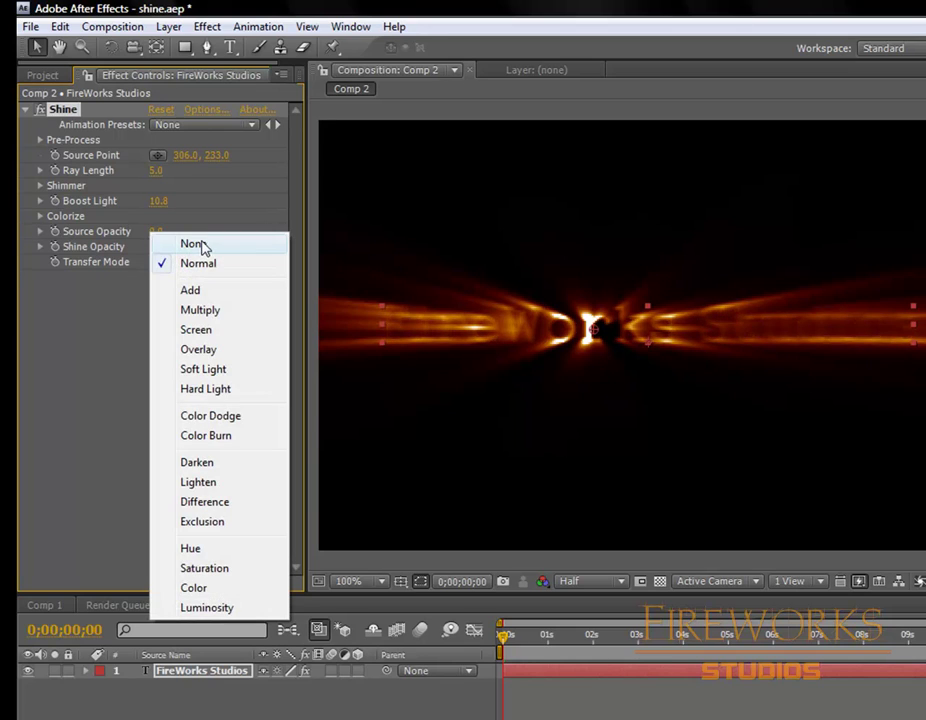
left_click(202, 248)
key("ctrl+z")
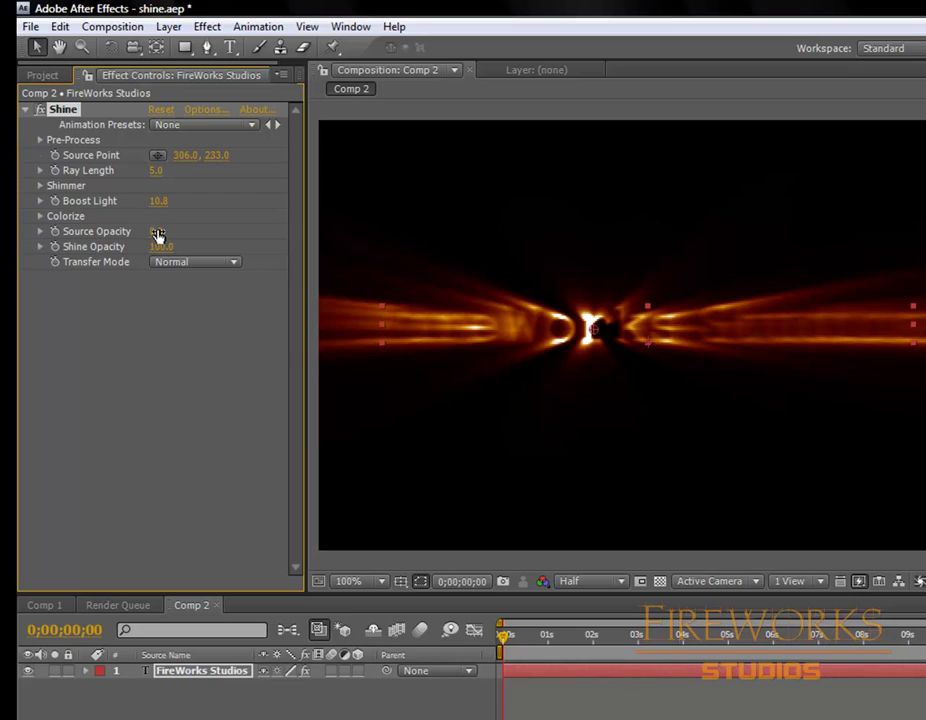
left_click_drag(157, 231, 216, 241)
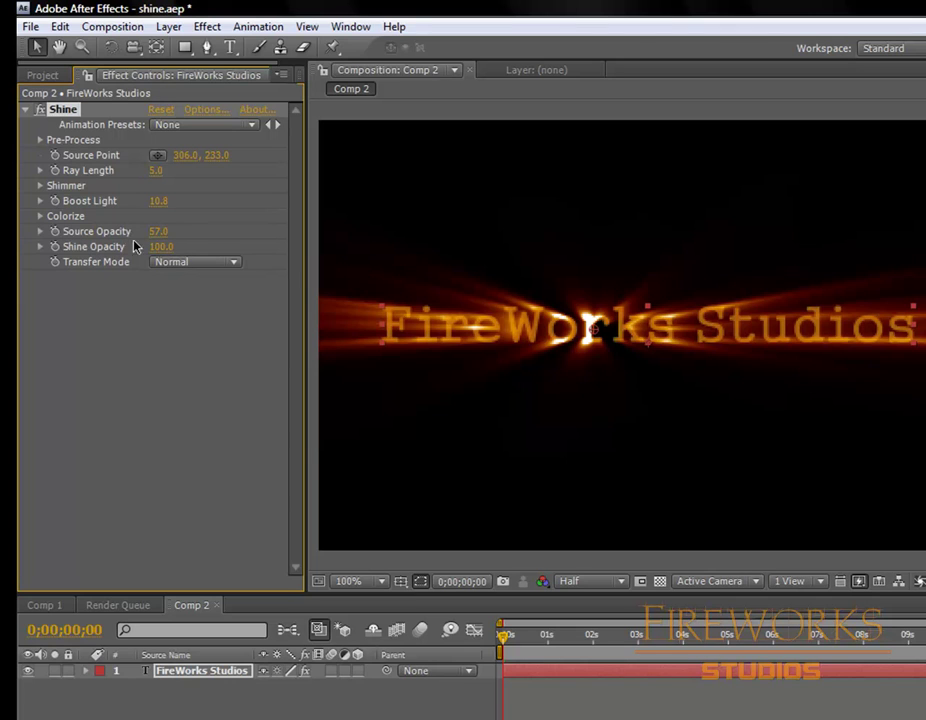
left_click_drag(160, 254, 277, 250)
Step: Expand Shine's Colorize settings and switch the colouring to 5-Color Gradient
left_click(40, 216)
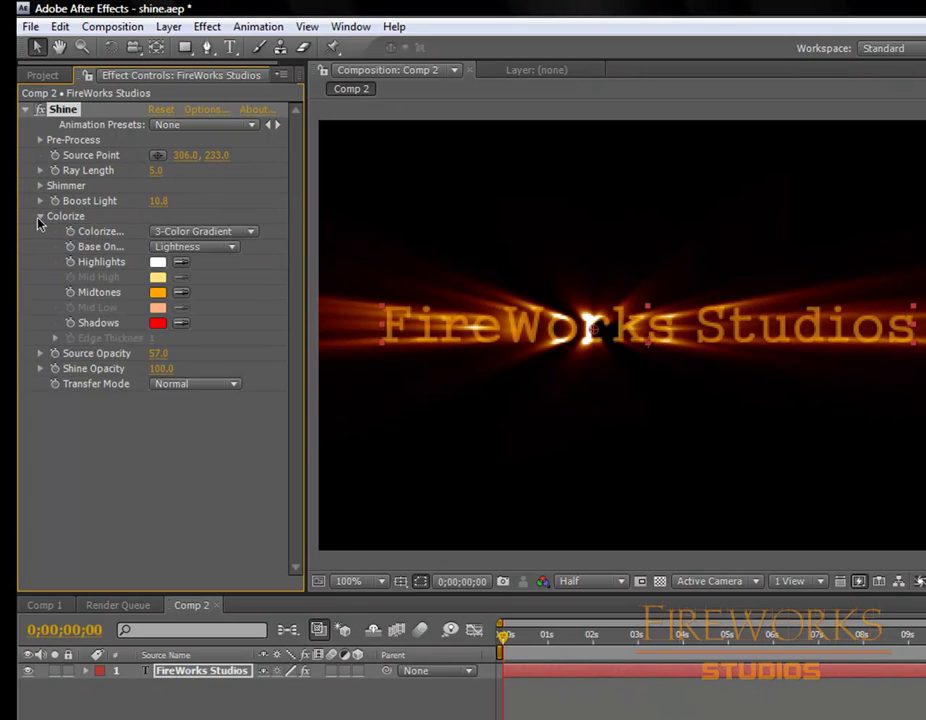
left_click(212, 236)
left_click(214, 237)
left_click(198, 232)
left_click(198, 253)
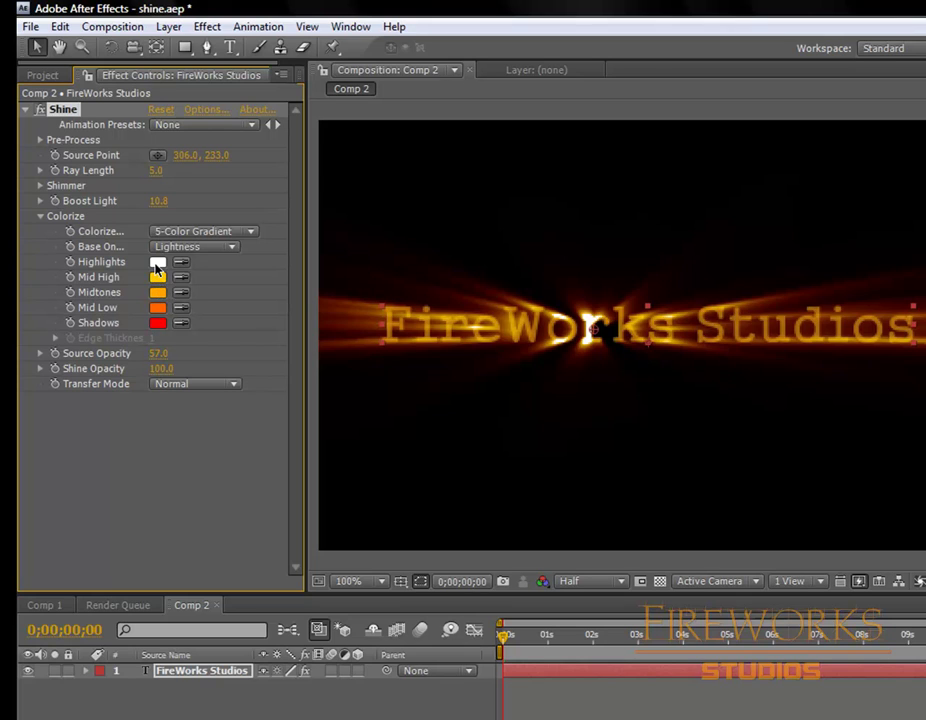
Step: Try Electric, Rastafari, then Radioaktiv colour schemes while moving the source point across the text
left_click(174, 236)
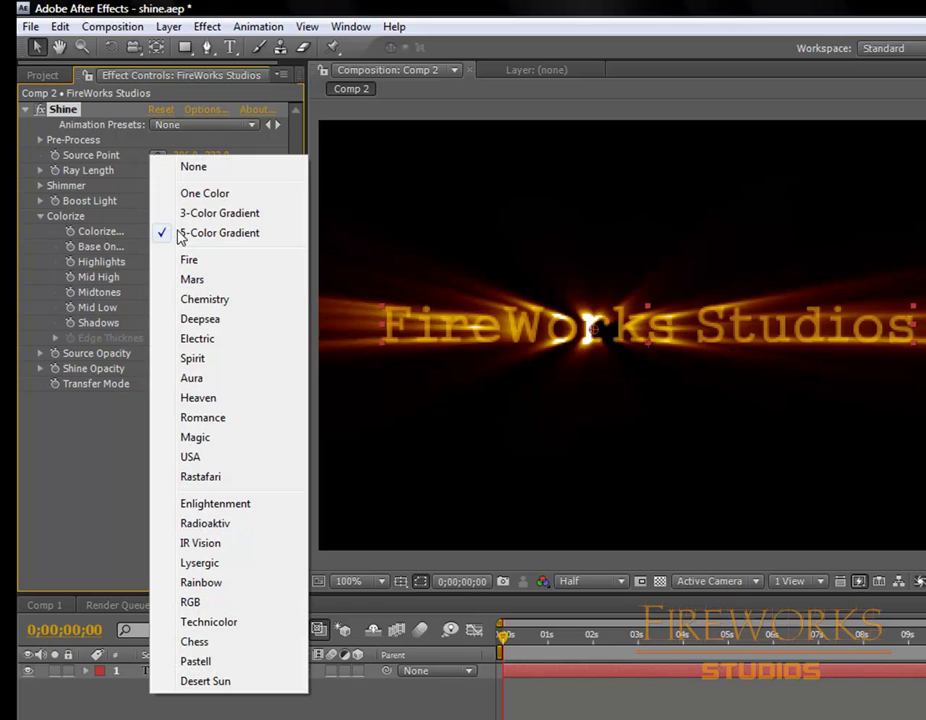
left_click(210, 342)
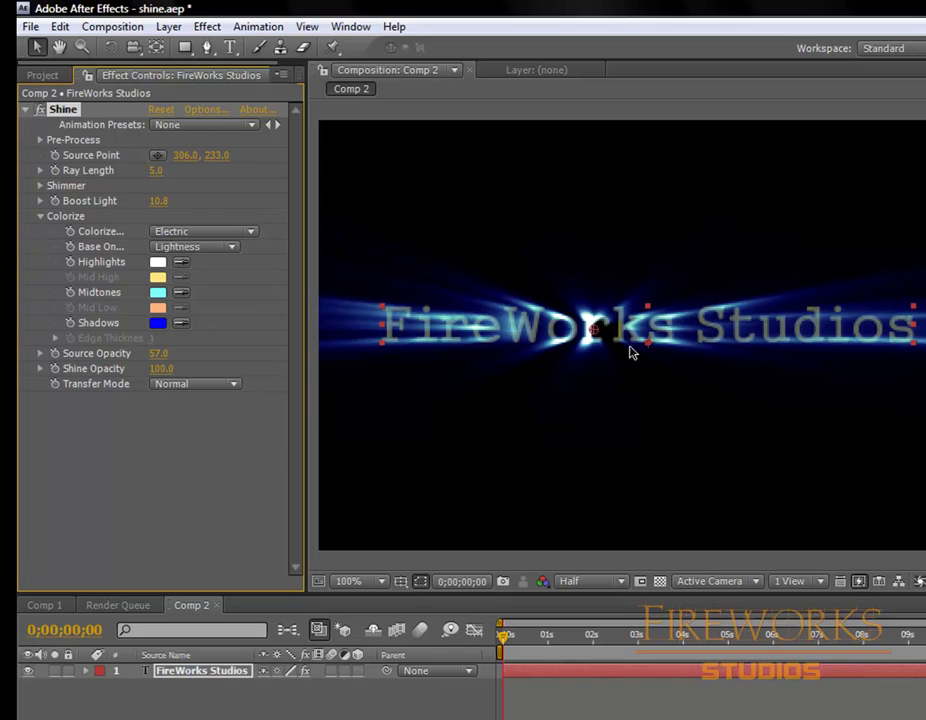
left_click_drag(593, 330, 559, 330)
left_click(200, 231)
left_click(218, 373)
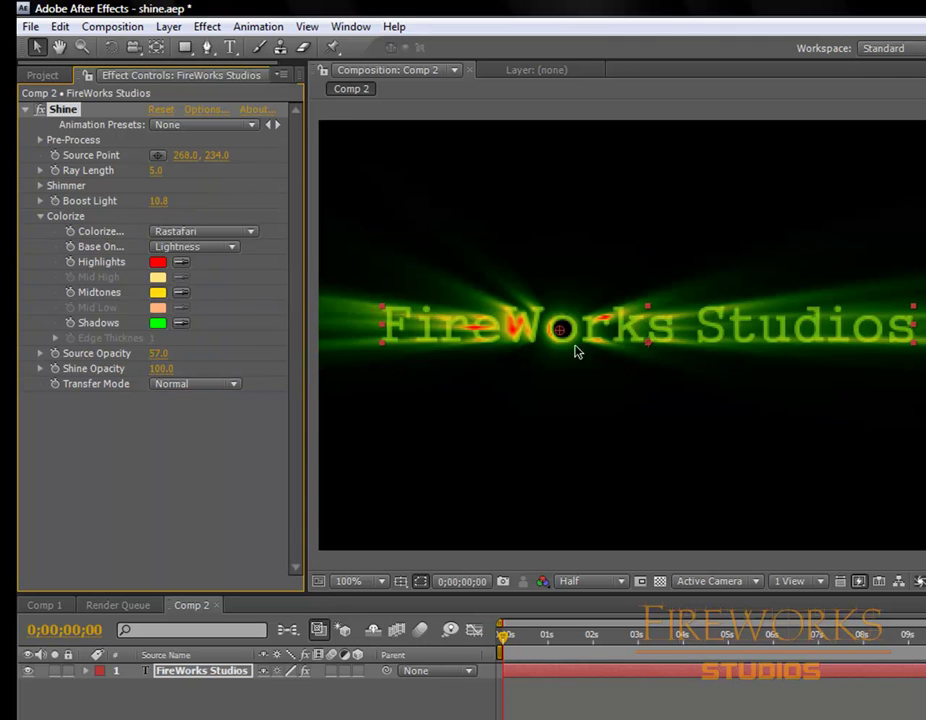
left_click_drag(562, 328, 589, 329)
left_click(216, 233)
left_click(213, 368)
mouse_move(587, 330)
left_mouse_down()
mouse_move(812, 330)
mouse_move(420, 328)
mouse_move(593, 327)
mouse_move(583, 327)
left_mouse_up()
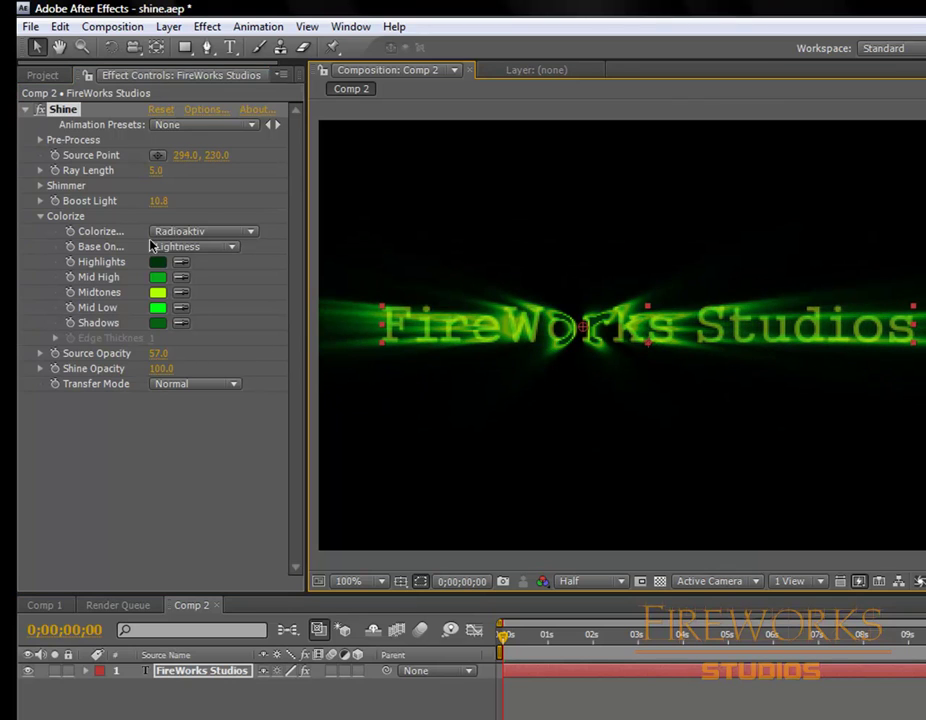
Step: Choose the Magic colour scheme, drop Boost Light to 0.0, and make the text layer 3D
left_click(40, 186)
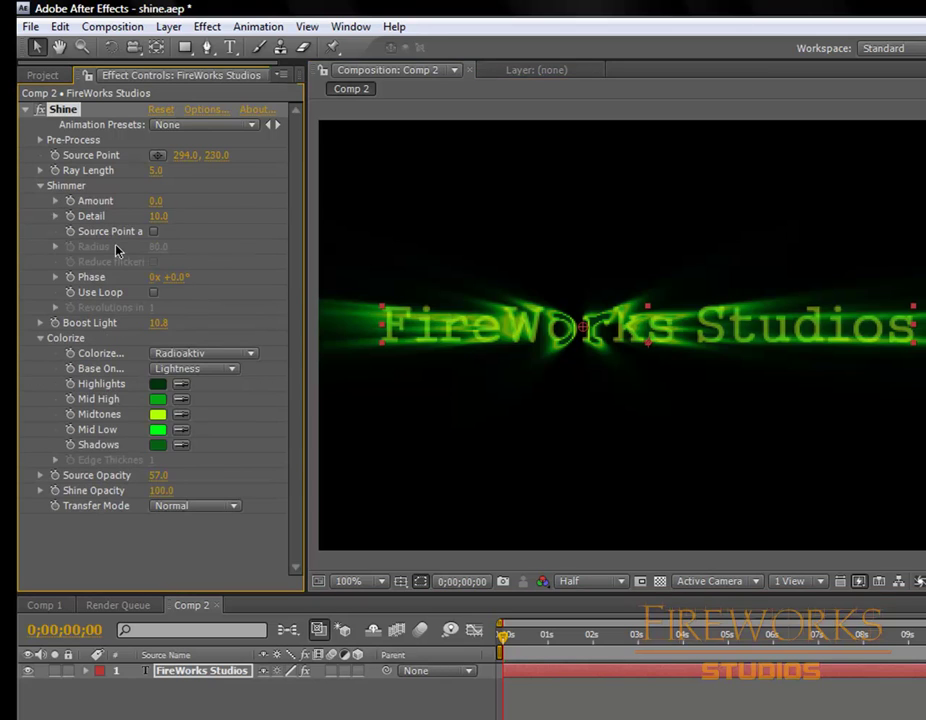
left_click(41, 187)
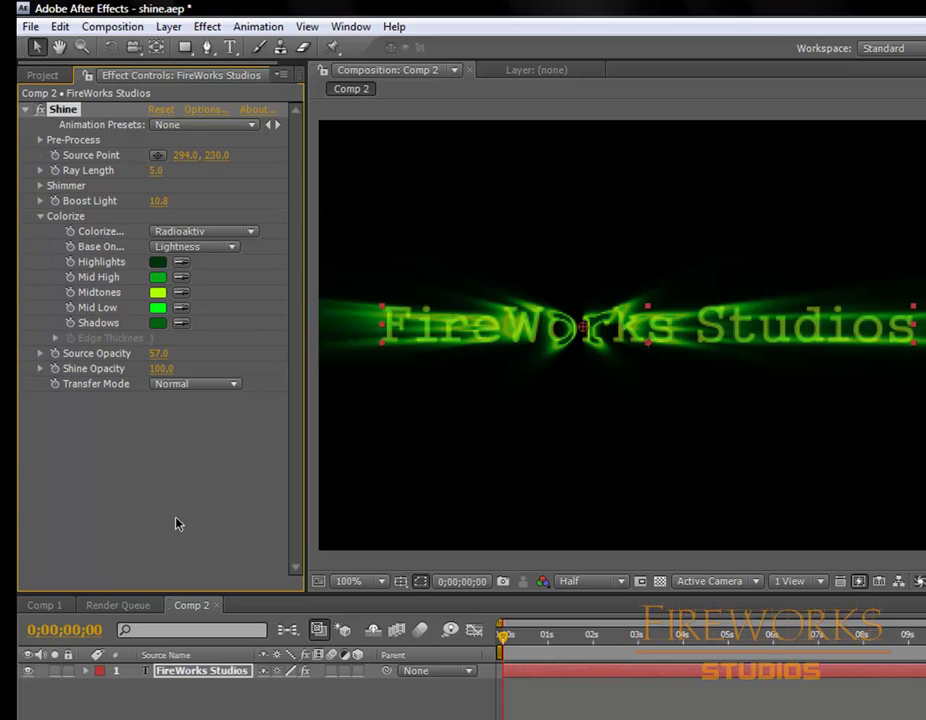
left_click(210, 233)
left_click(203, 300)
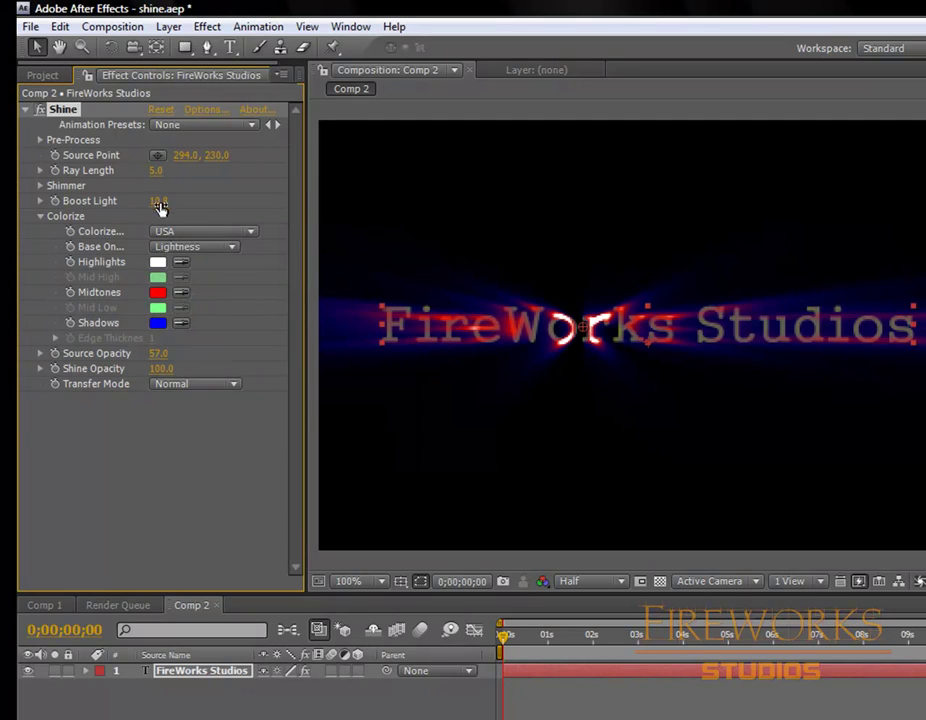
left_click_drag(159, 201, 78, 216)
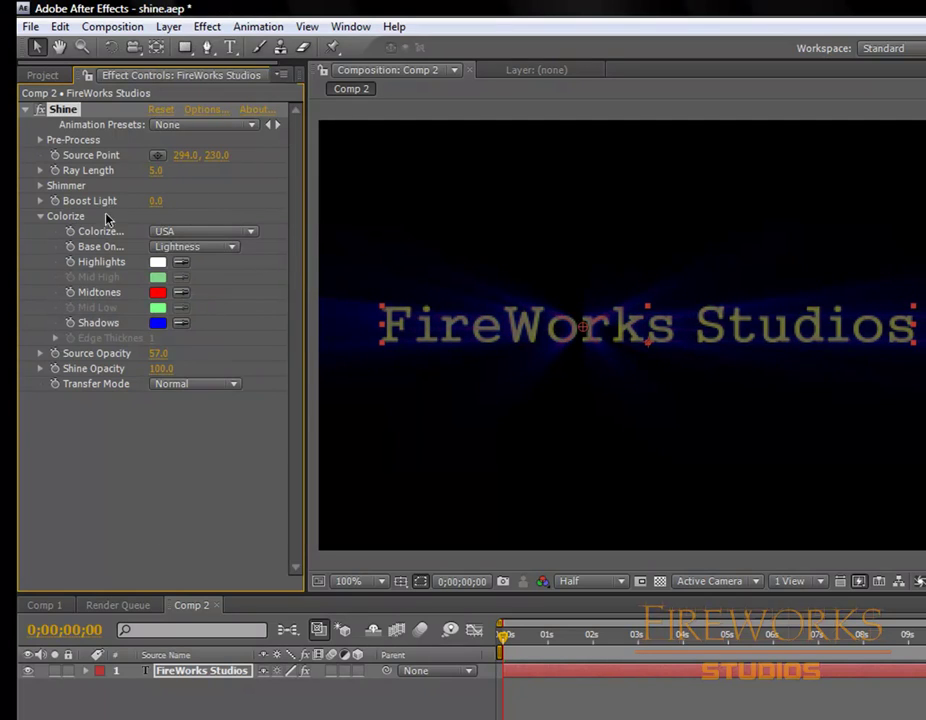
left_click(183, 236)
left_click(198, 286)
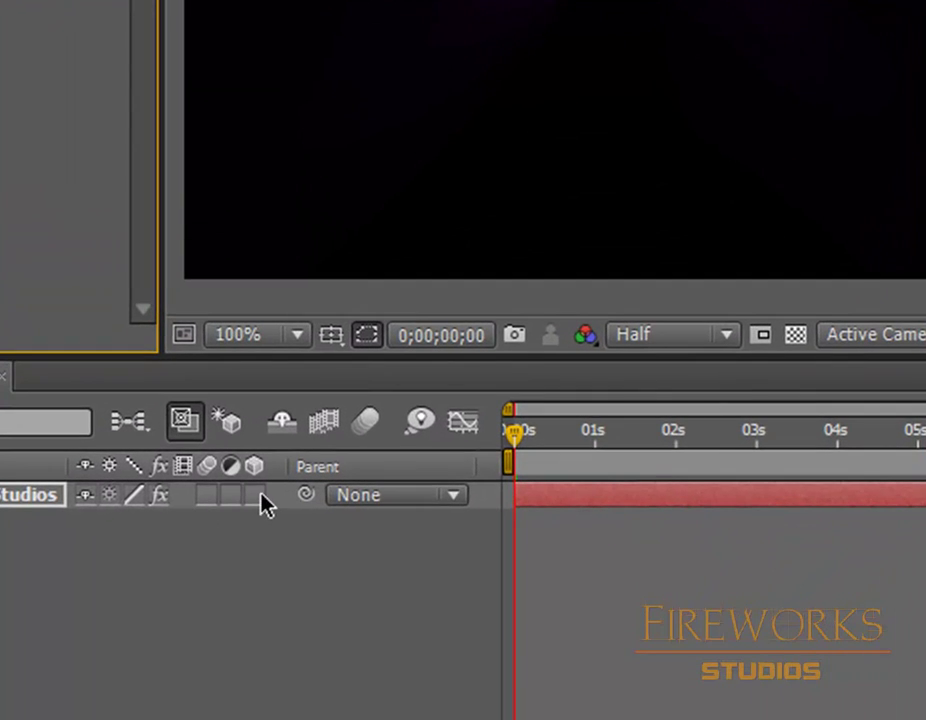
left_click(325, 614)
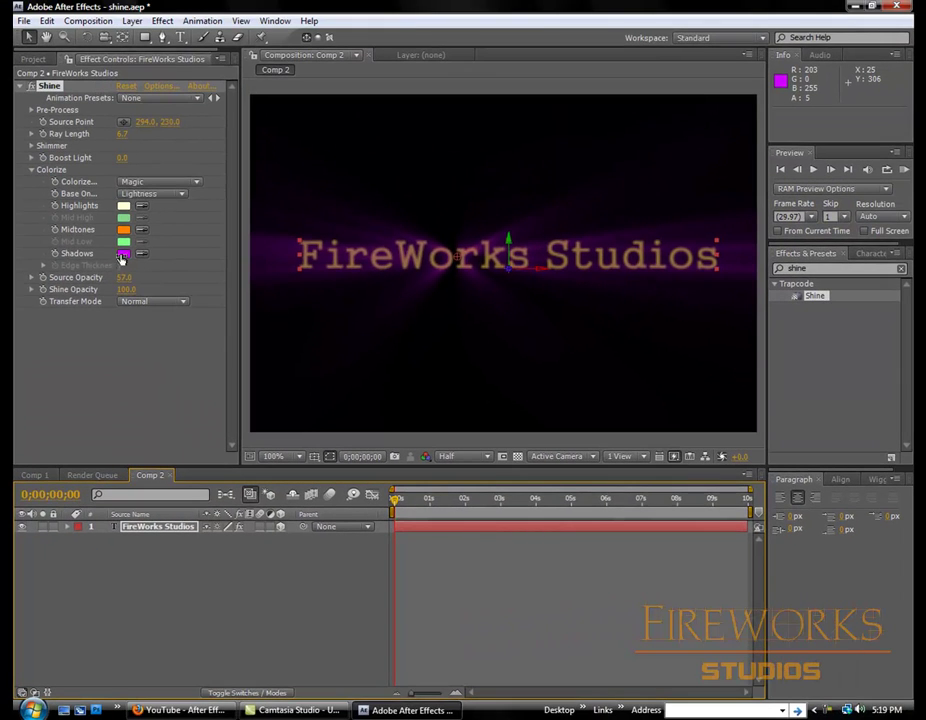
Step: Add Camera 1 to Comp 2 with the default Camera Settings
right_click(208, 553)
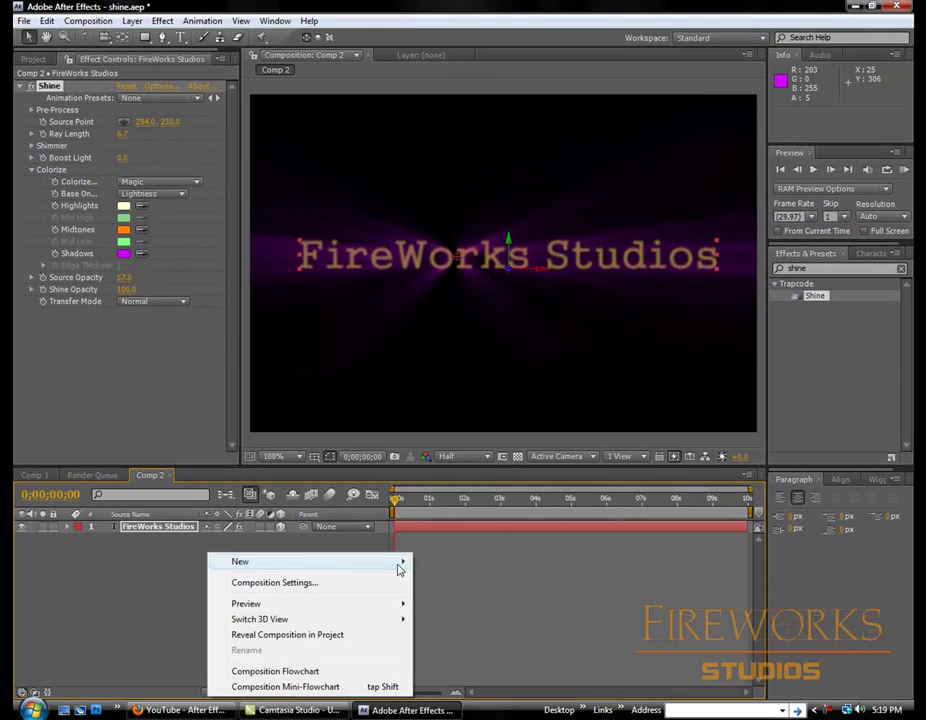
mouse_move(341, 561)
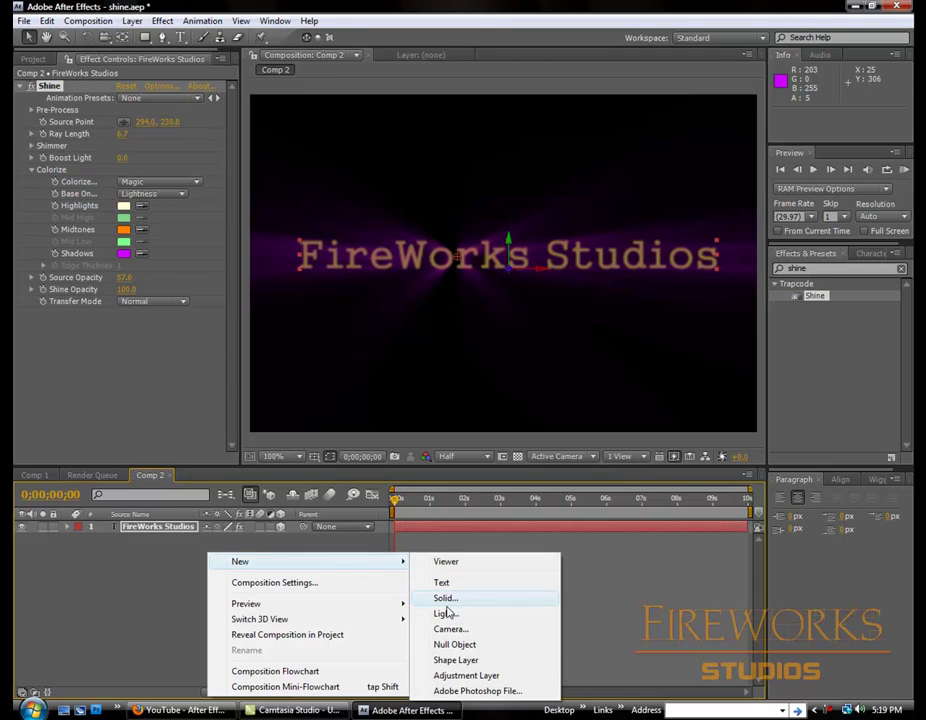
left_click(450, 629)
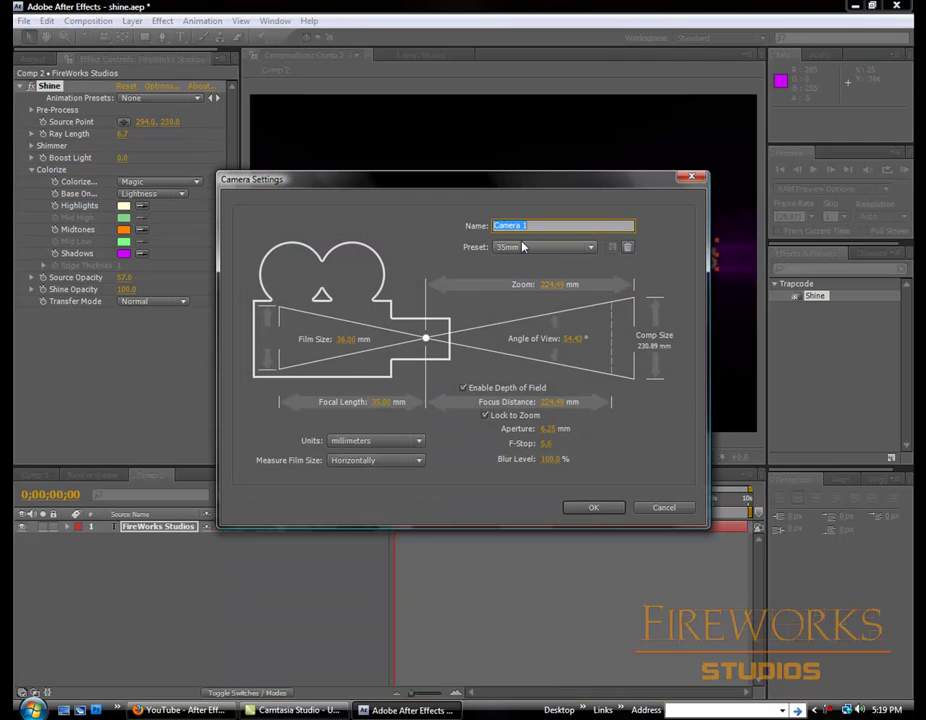
key("Return")
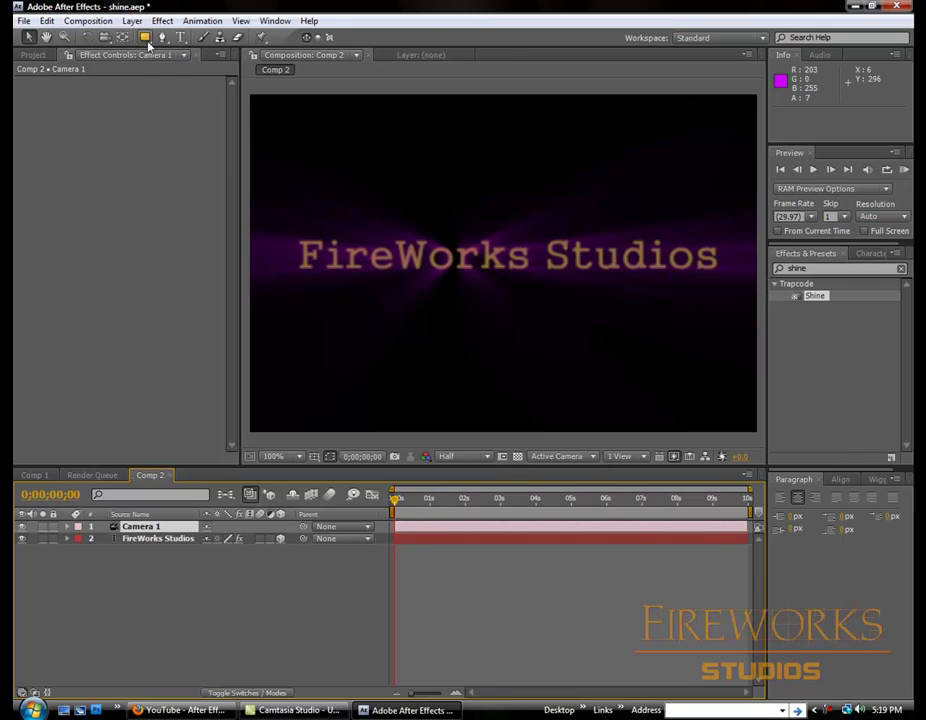
Step: Track Camera 1 to view the title in perspective and begin repicking Shine's source point
left_click_drag(105, 38, 172, 62)
left_click_drag(407, 281, 593, 288)
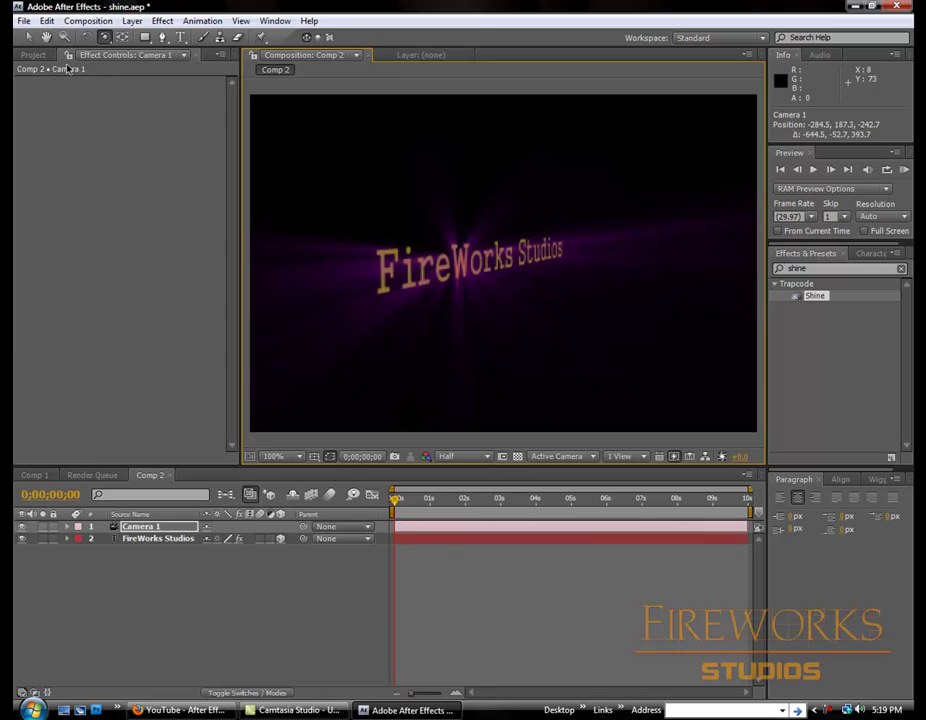
key("ctrl+Down")
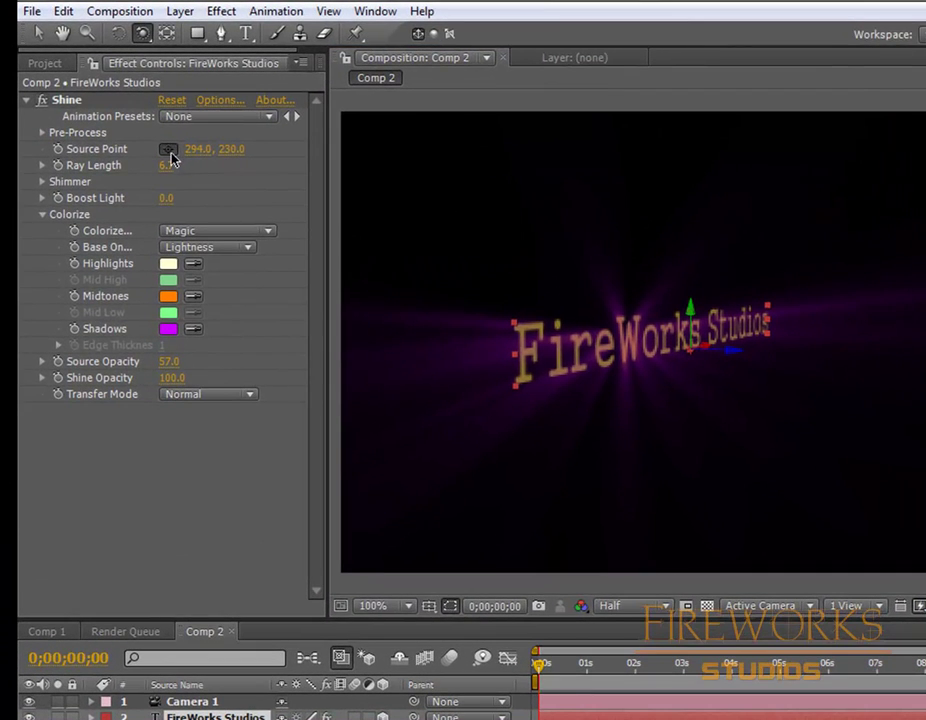
left_click(167, 148)
Step: Place Shine's source point just left of the text, at 77.0, 241.0
left_click(405, 350)
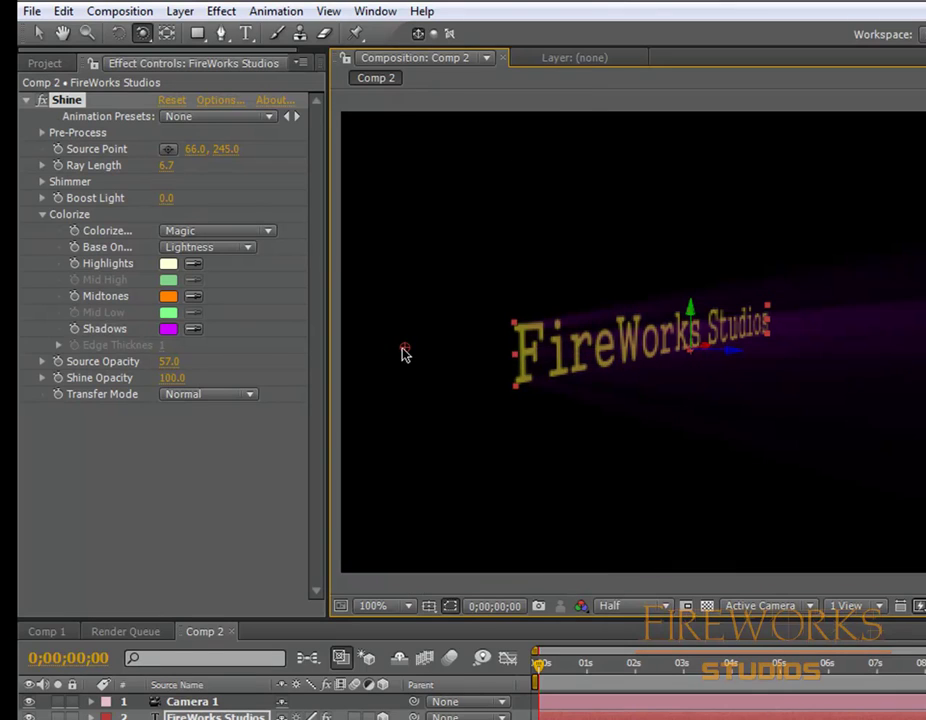
left_click(36, 34)
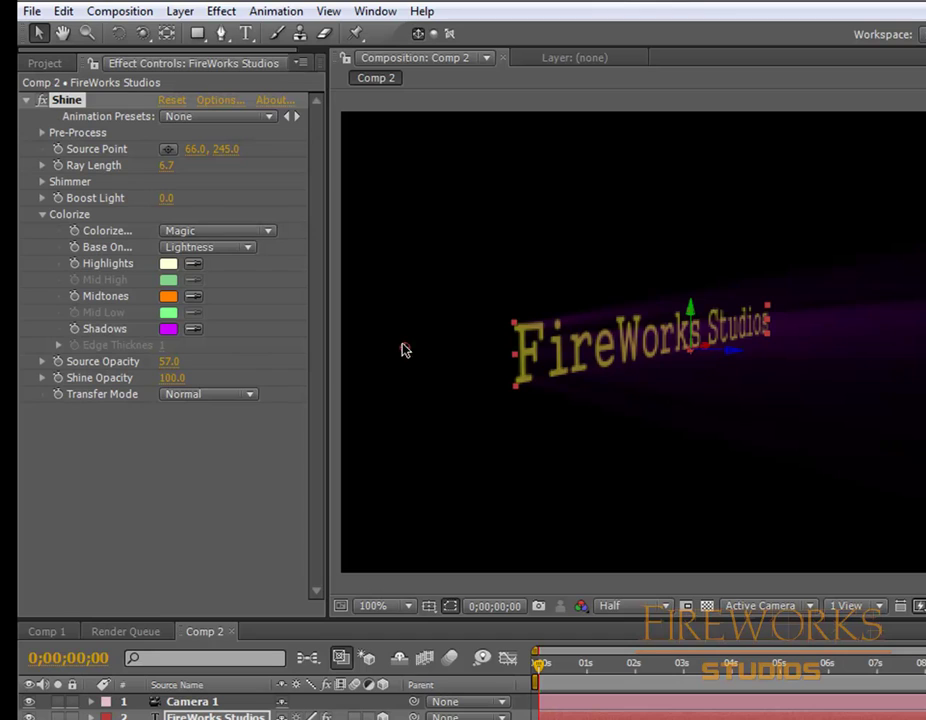
mouse_move(405, 350)
left_mouse_down()
mouse_move(409, 364)
mouse_move(471, 351)
mouse_move(459, 327)
mouse_move(413, 335)
mouse_move(415, 343)
left_mouse_up()
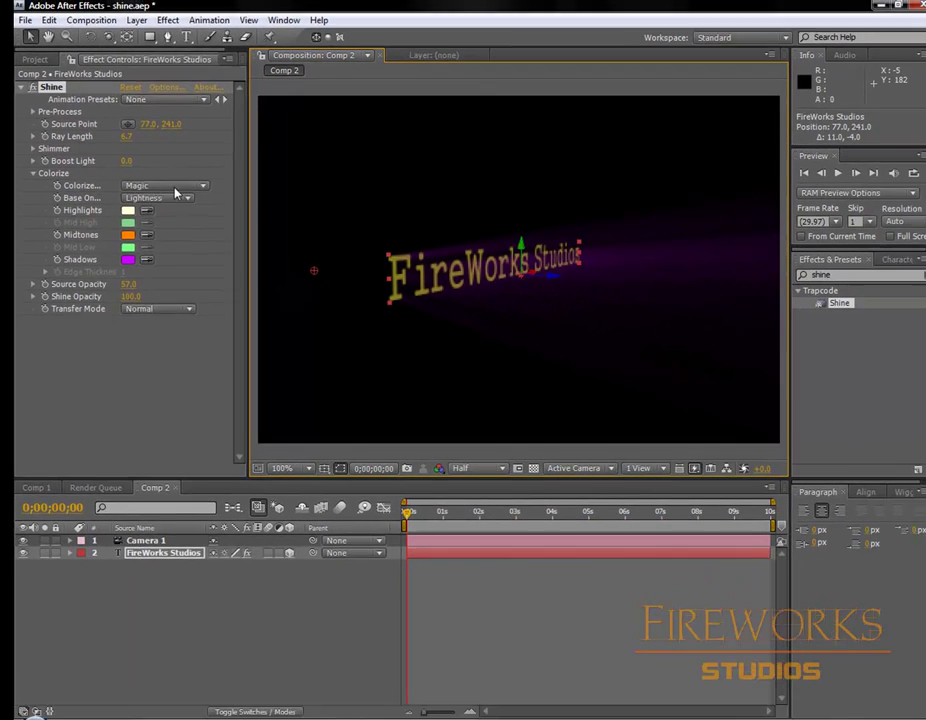
Step: Switch the ray colours to USA, then settle on Chemistry
left_click(212, 230)
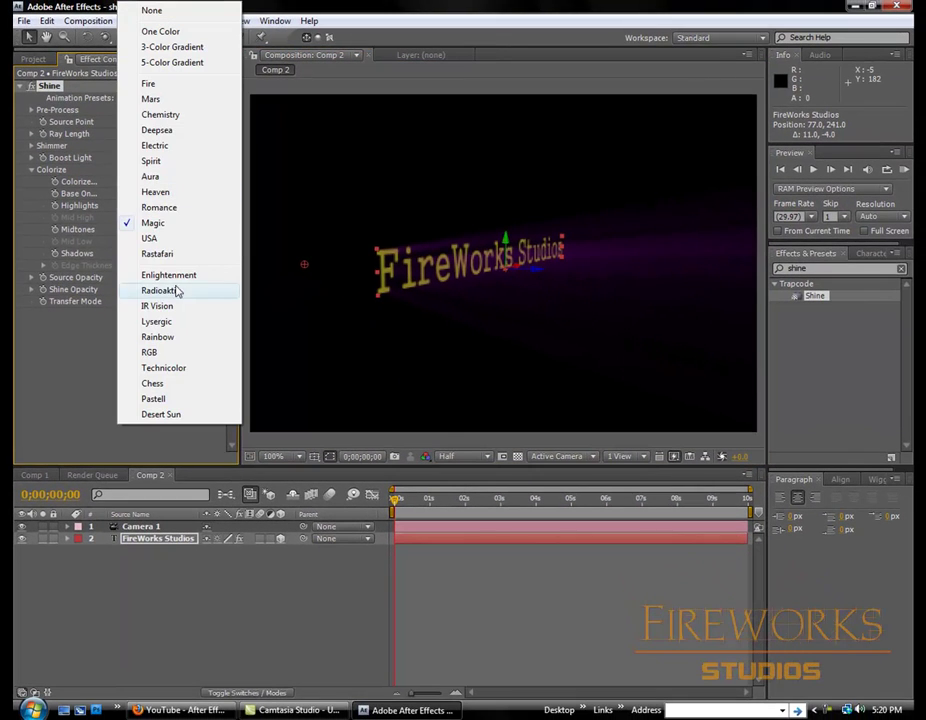
left_click(160, 240)
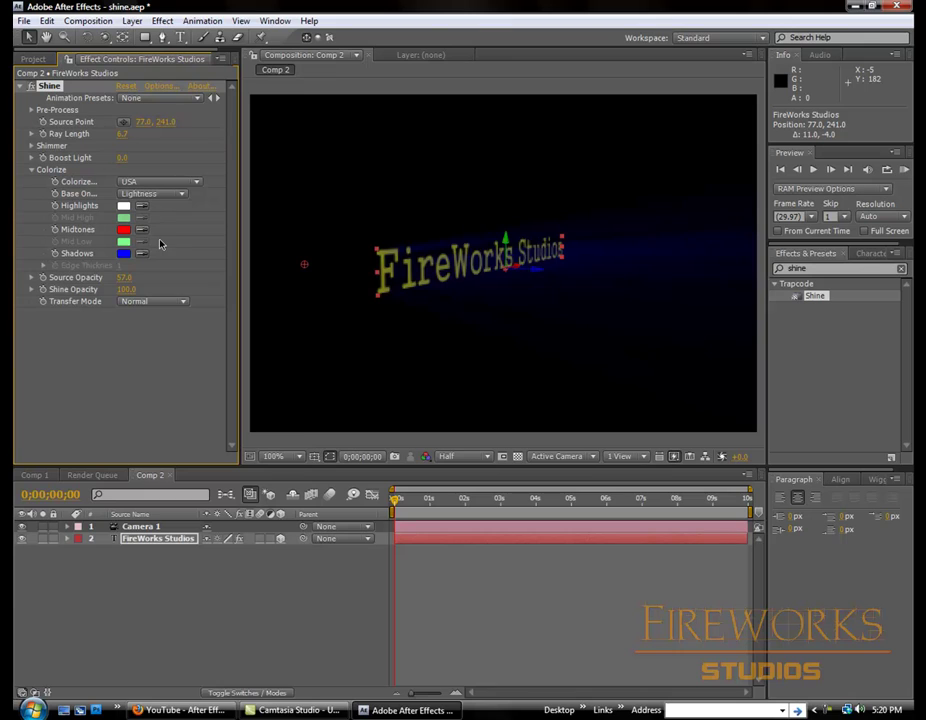
left_click(157, 183)
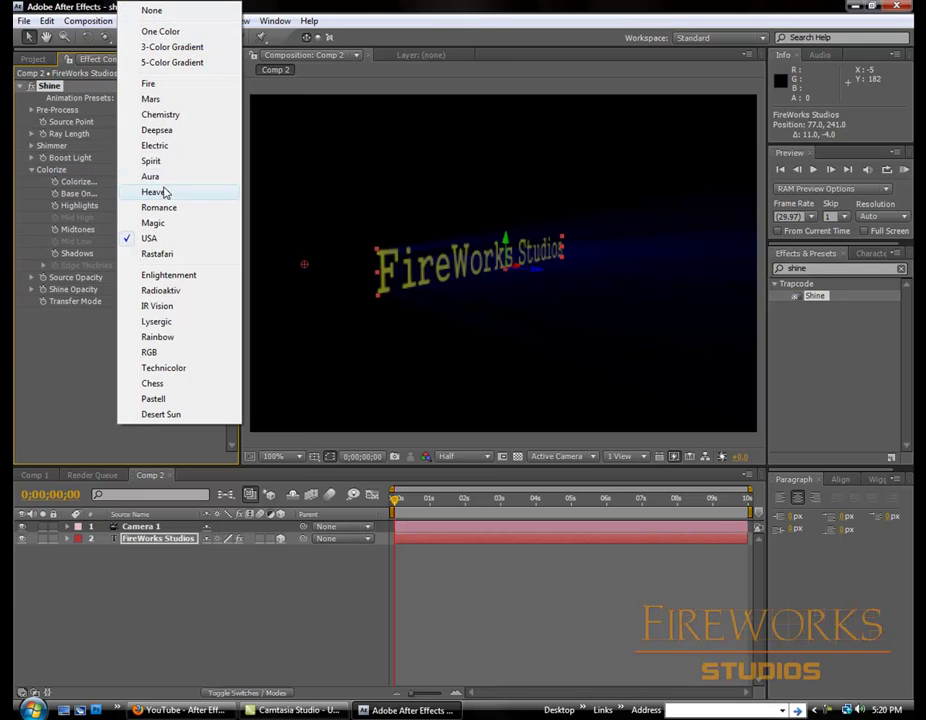
left_click(160, 115)
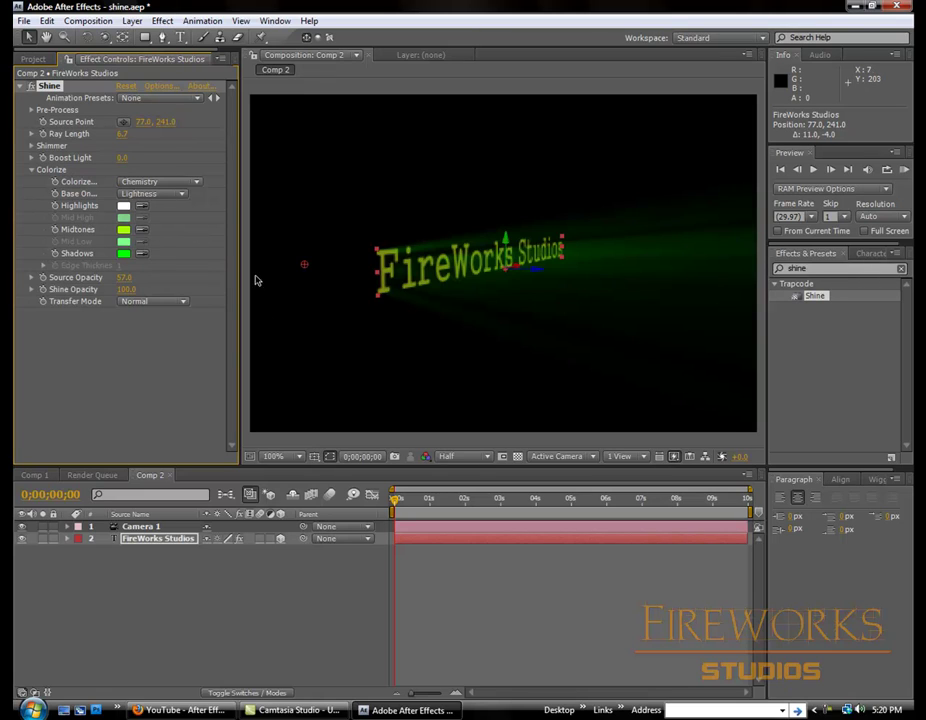
Step: Nudge Shine's source point to 66.0, 238.0 and keyframe Camera 1's Position at 0 s
left_click_drag(305, 267, 296, 262)
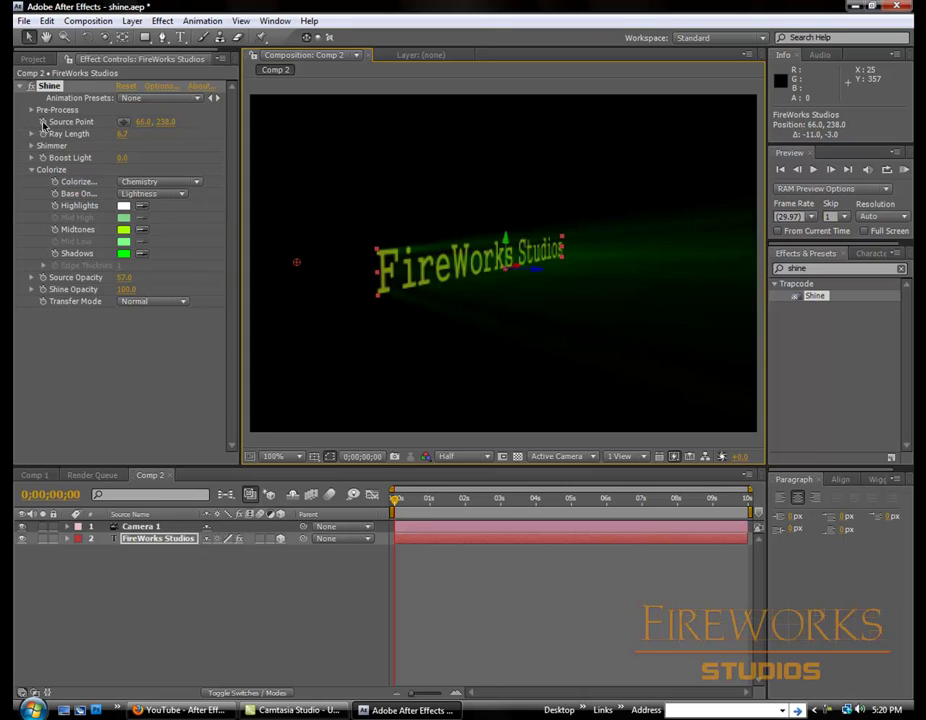
left_click(42, 121)
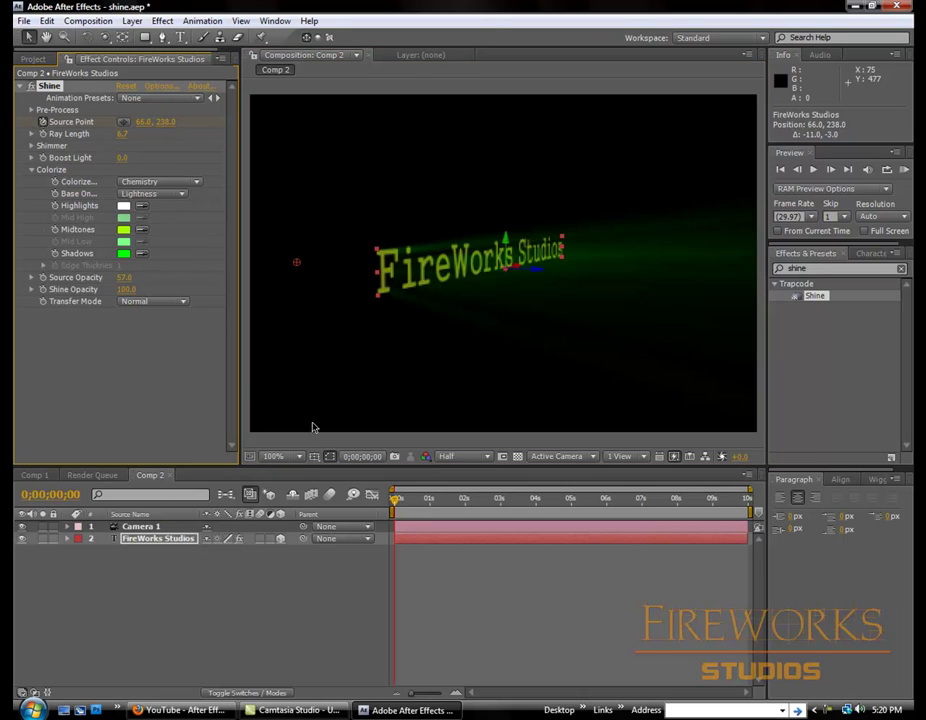
left_click(135, 527)
key("p")
left_click(103, 539)
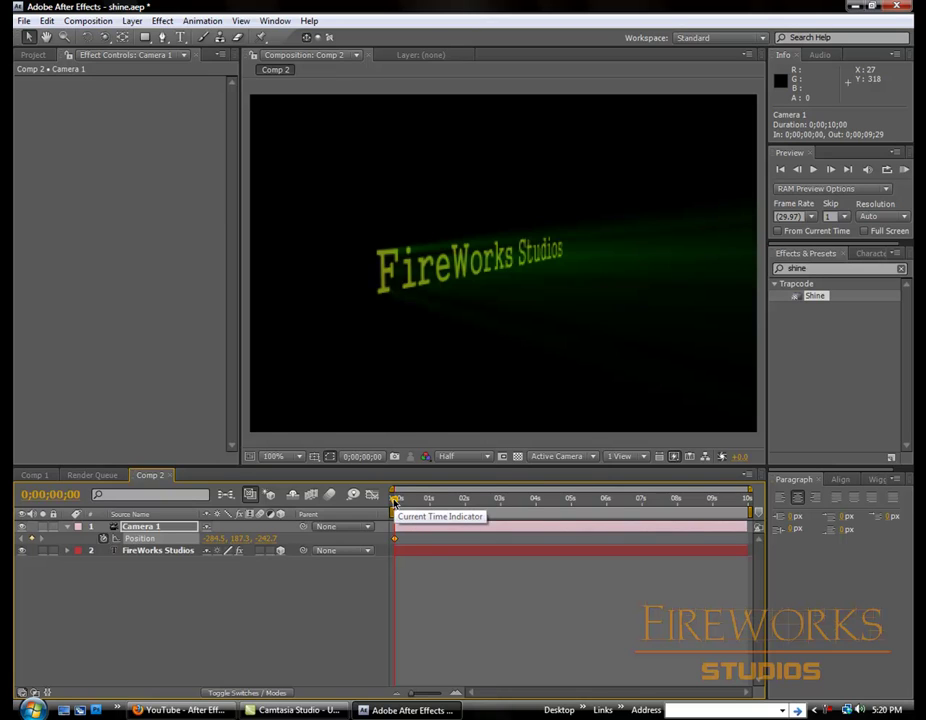
Step: At 2 seconds, orbit Camera 1 toward 'Studios', keyframing Position at 951.3, 209.5, -339.2
left_click_drag(394, 502, 463, 504)
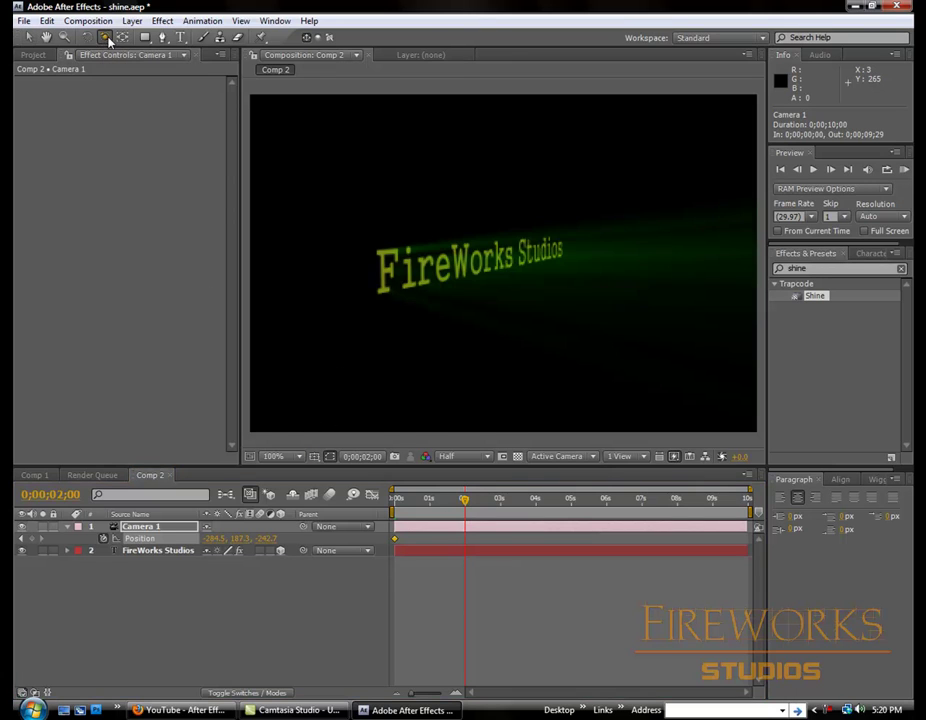
left_click_drag(105, 40, 168, 55)
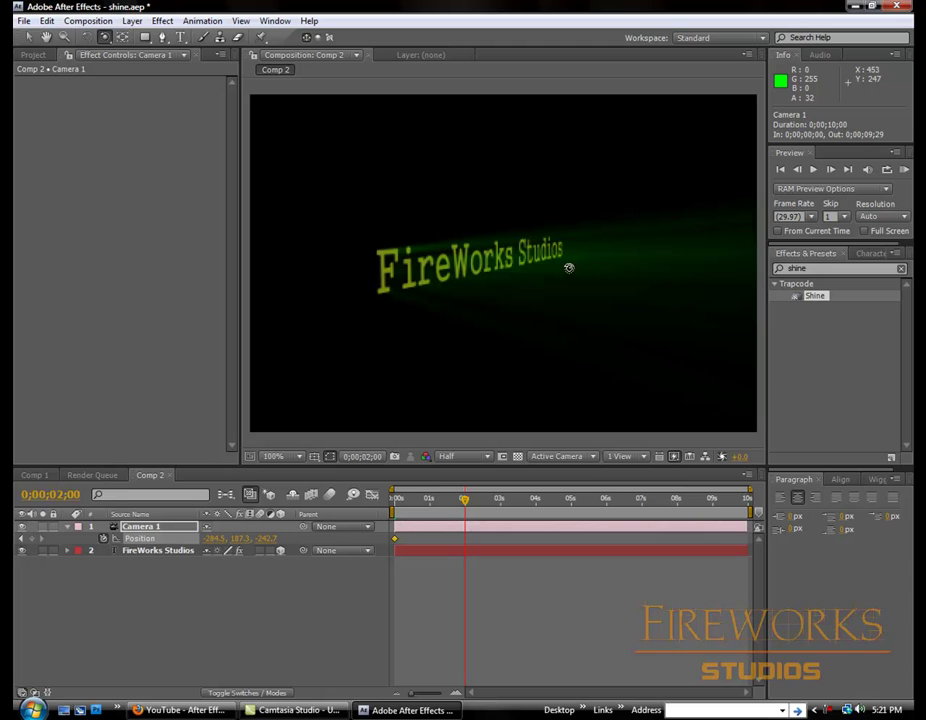
left_click_drag(636, 262, 284, 256)
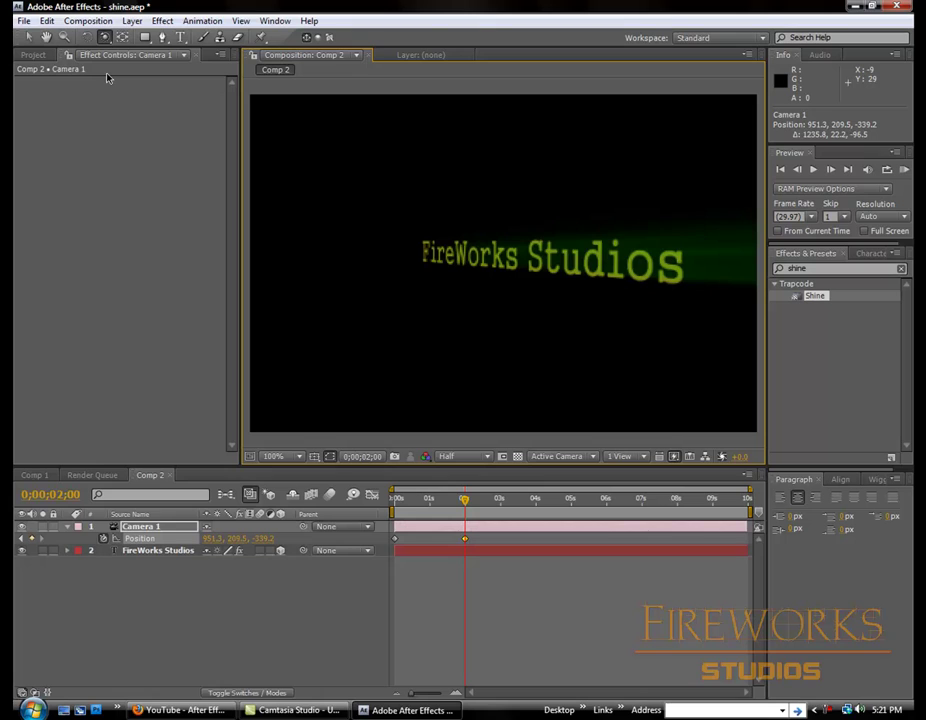
Step: Place the Shine ray source point just past the right end of the FireWorks Studios text
left_click(170, 551)
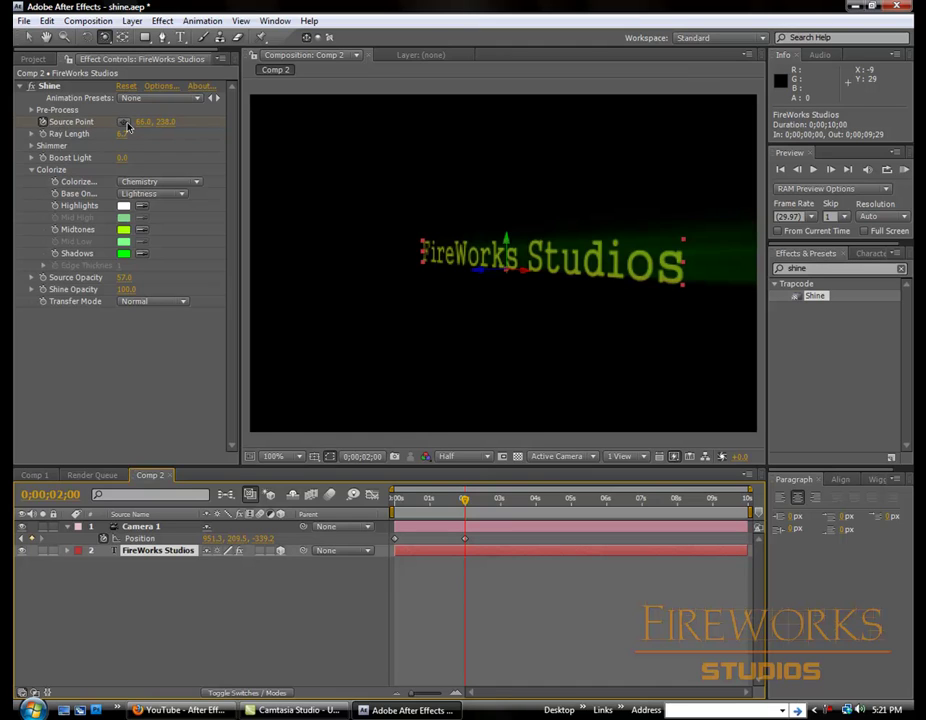
left_click(124, 123)
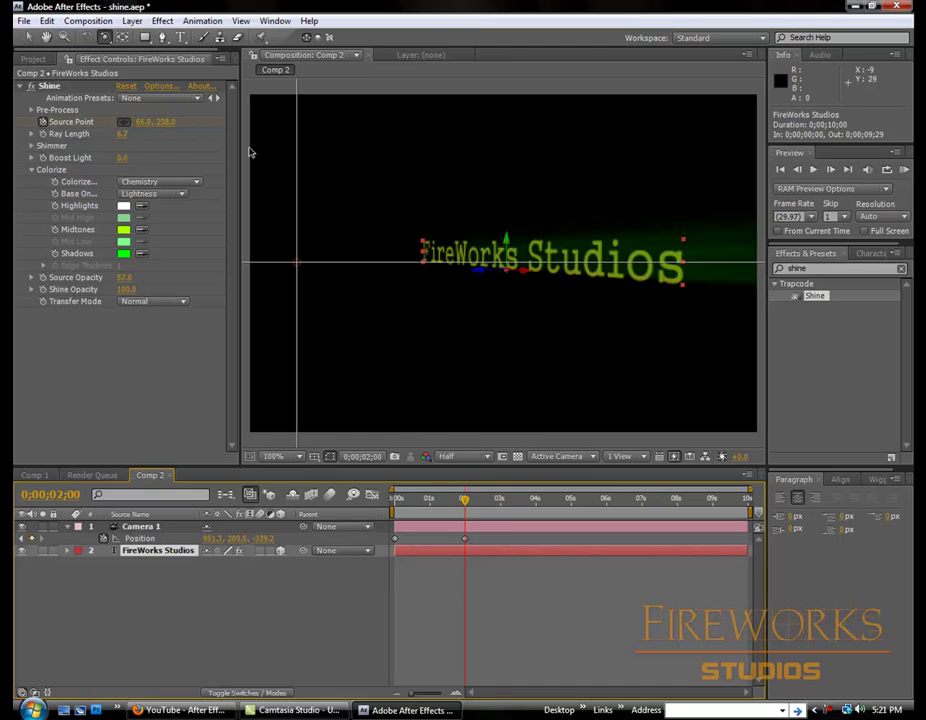
left_click(741, 257)
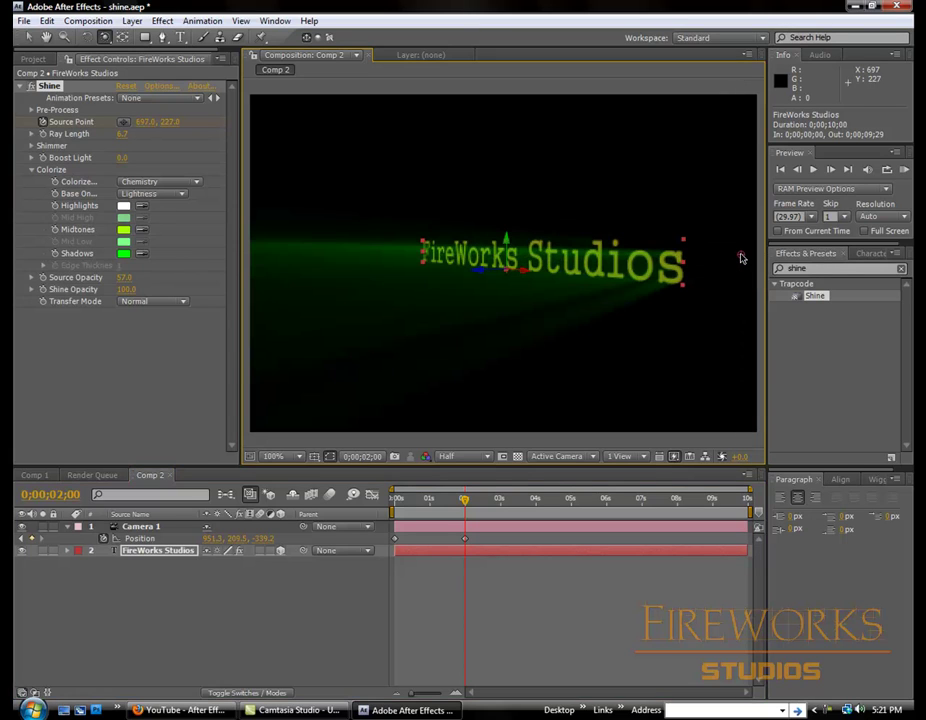
left_click_drag(741, 257, 767, 265)
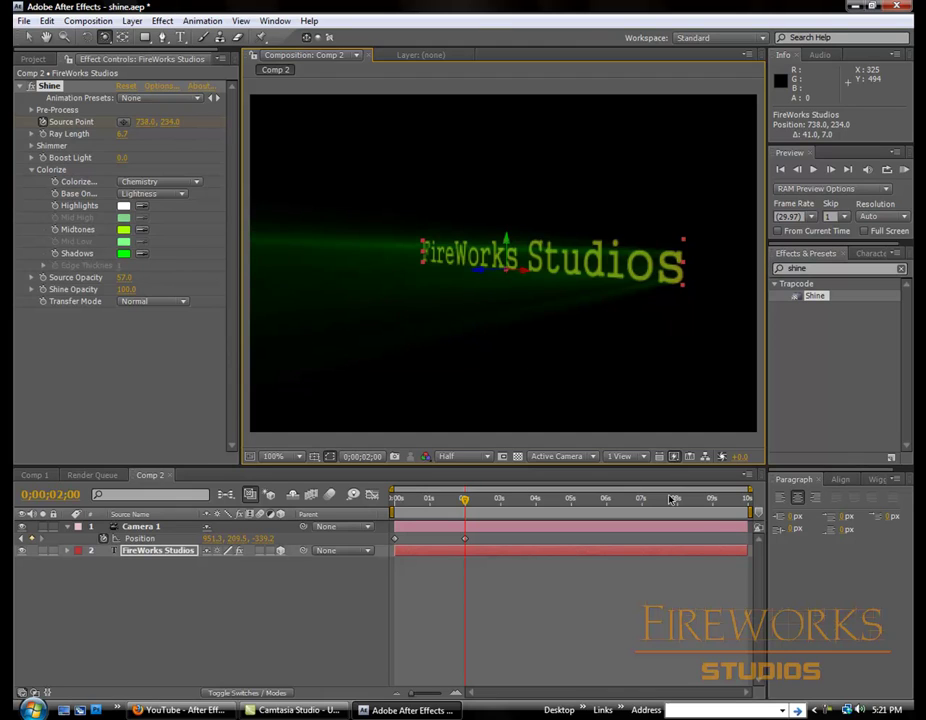
Step: End the work area at about three seconds (0;00;02;18) and RAM-preview the 47 frames
left_click_drag(753, 511, 505, 535)
key("KP_0")
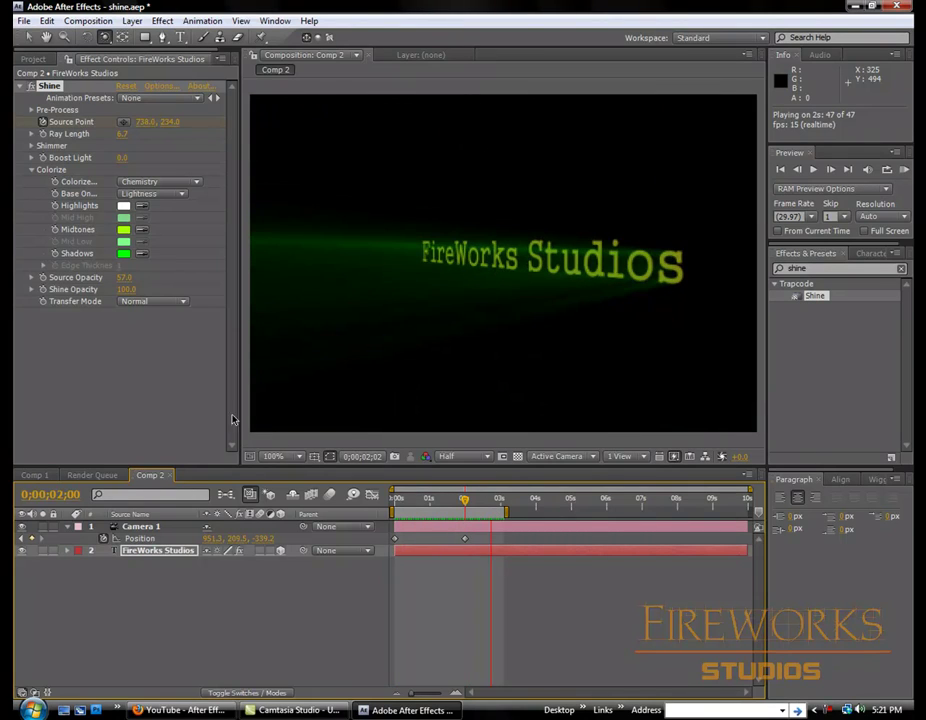
key("space")
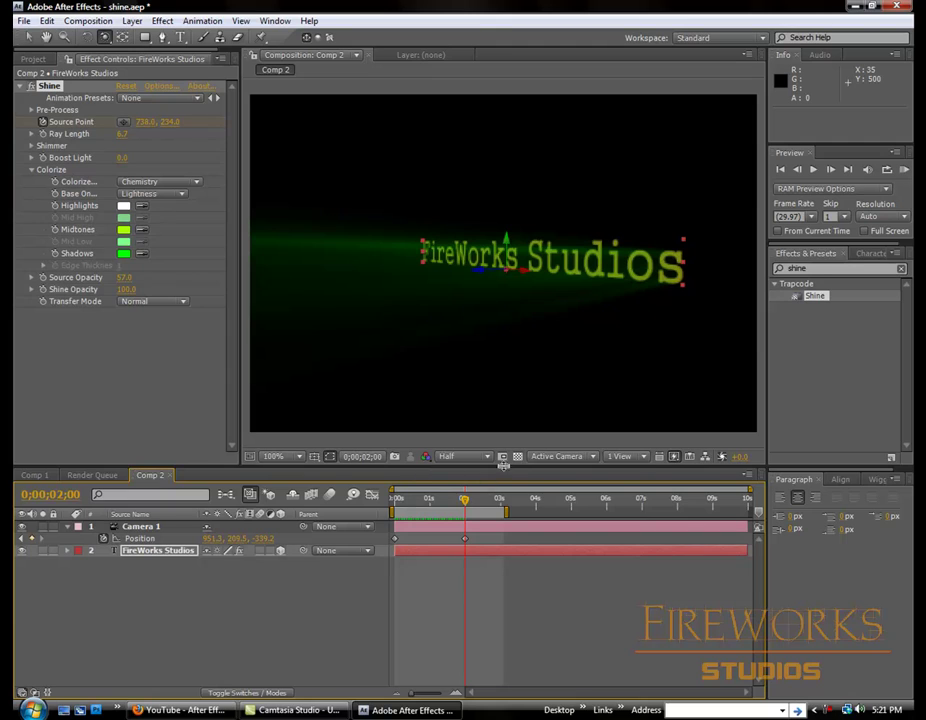
Step: Switch the viewer to the Top 3D view at 50% zoom and select Camera 1
left_click(560, 456)
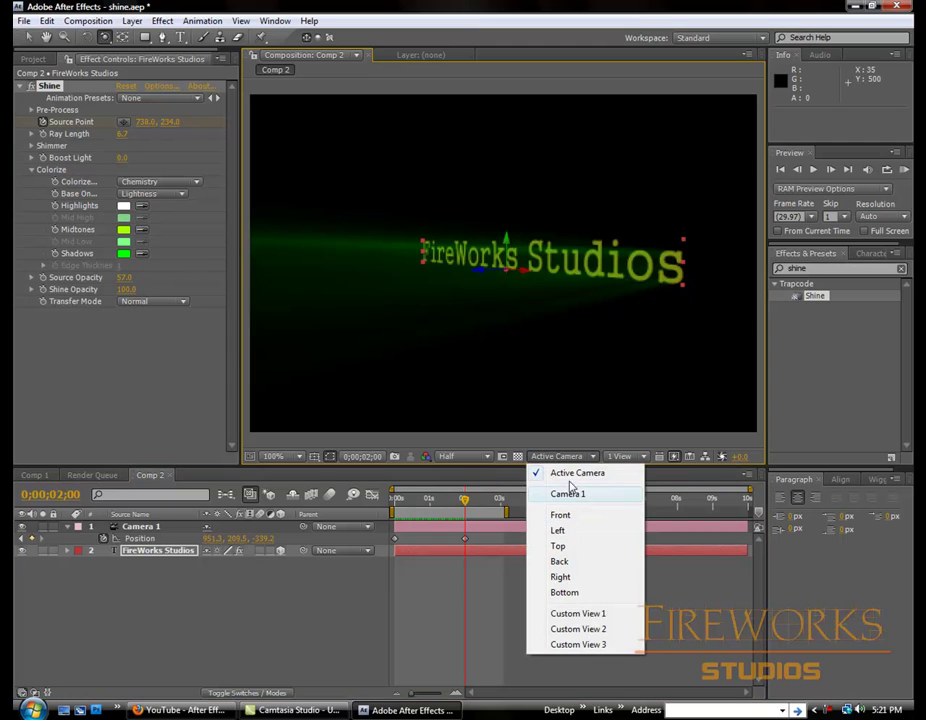
left_click(558, 546)
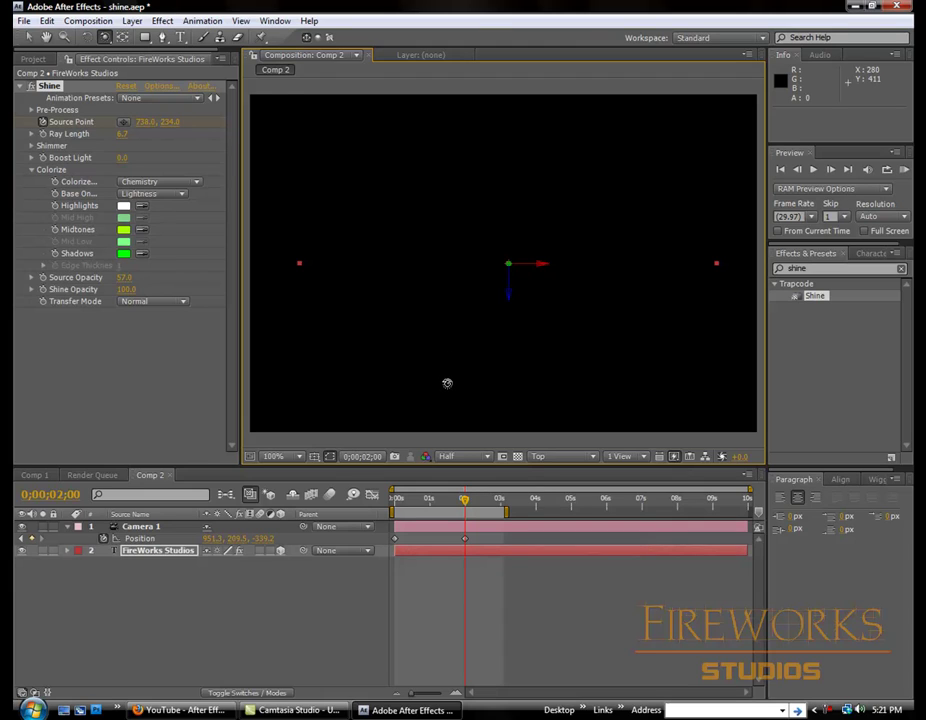
key("comma")
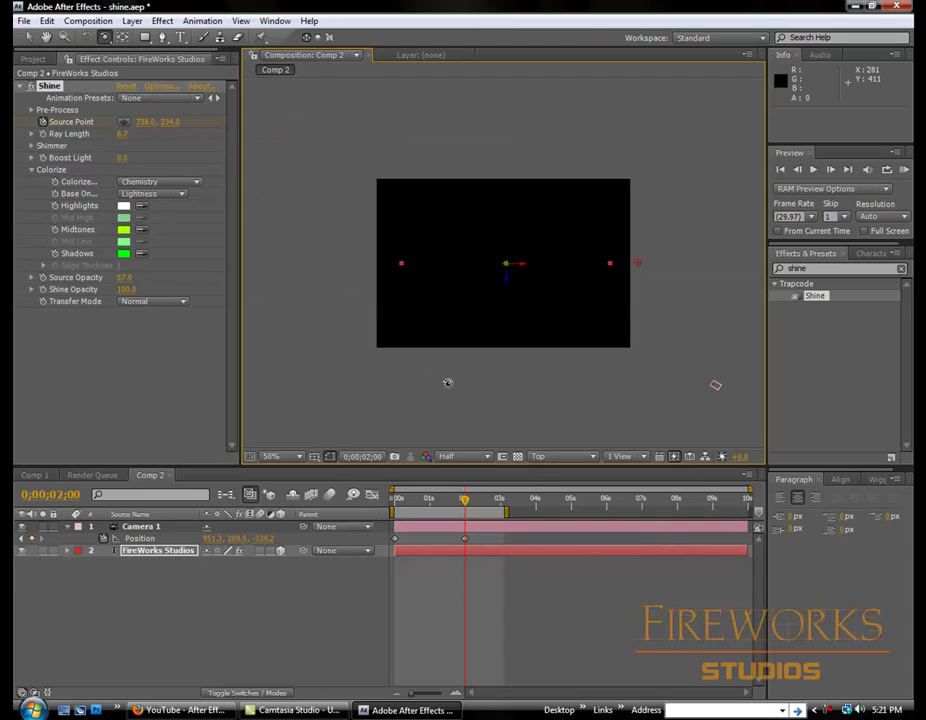
left_click(150, 529)
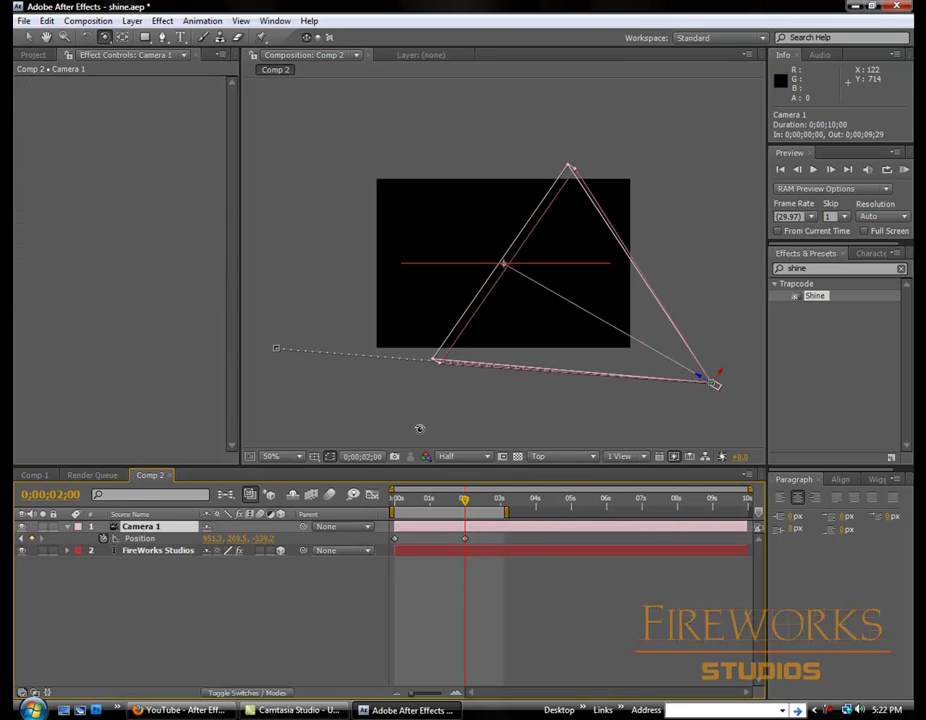
Step: At 0;00;01;01, drag Camera 1 down to add a Position keyframe (348.5, 160.7, -562.4)
left_click_drag(465, 503, 437, 508)
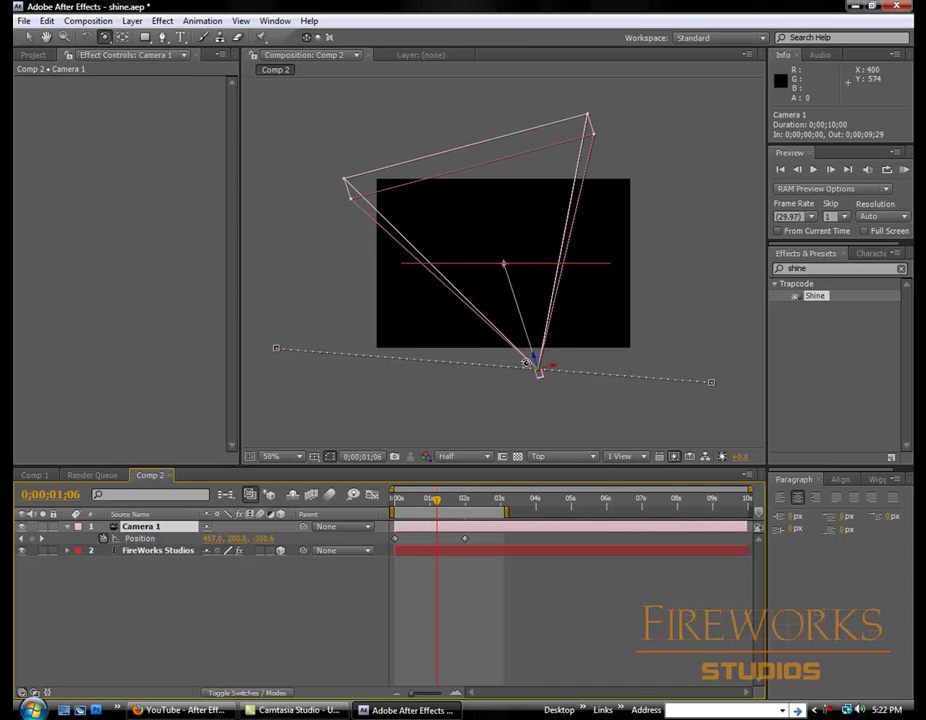
mouse_move(437, 503)
left_mouse_down()
mouse_move(466, 510)
mouse_move(444, 515)
left_mouse_up()
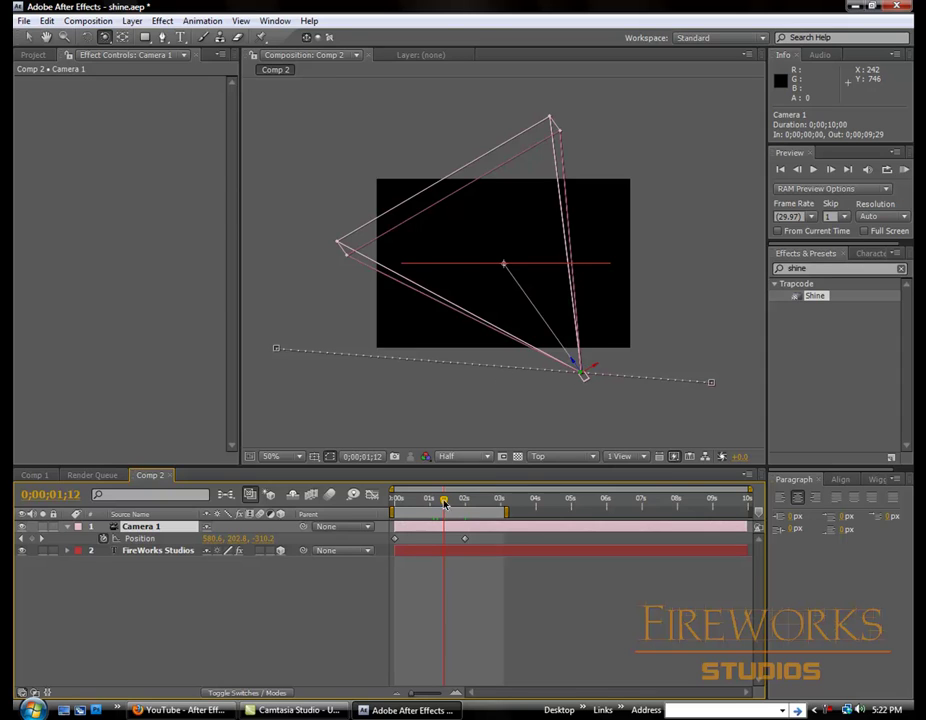
left_click_drag(444, 503, 432, 510)
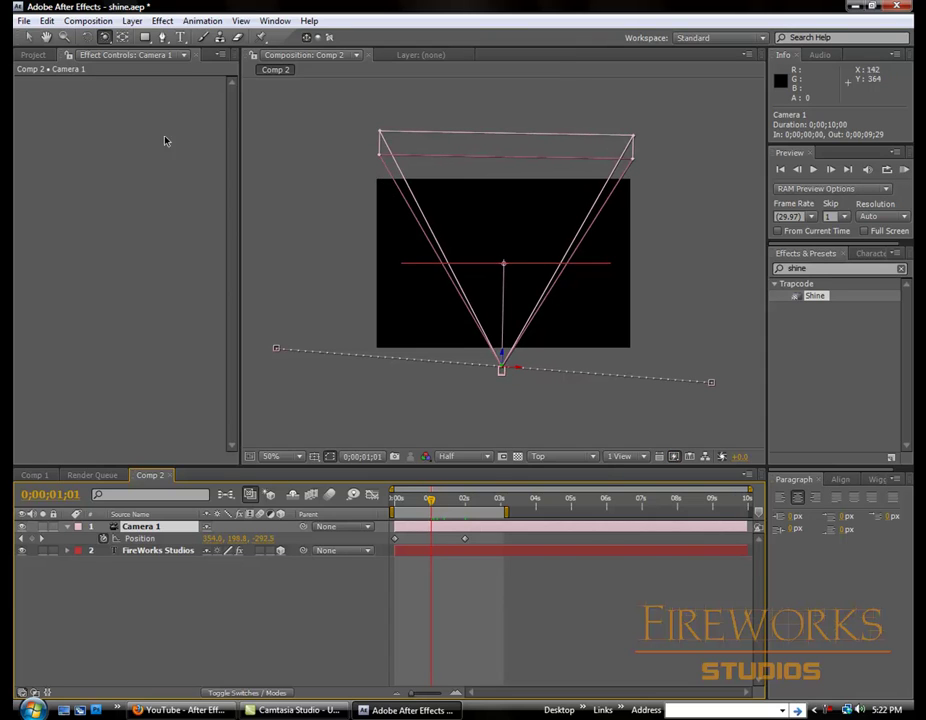
left_click(27, 37)
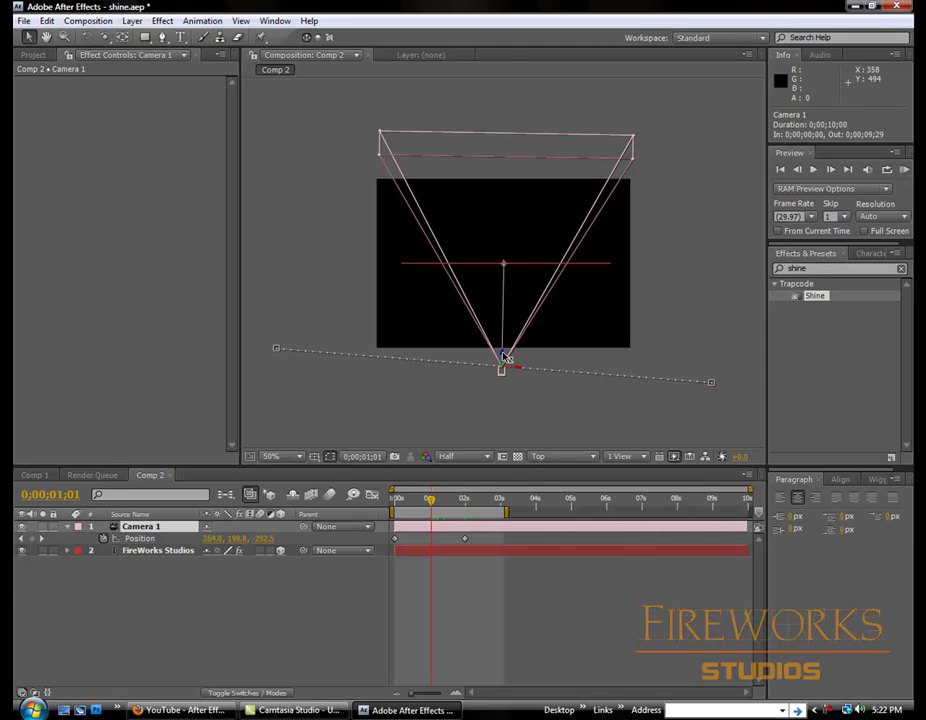
left_click_drag(504, 364, 498, 452)
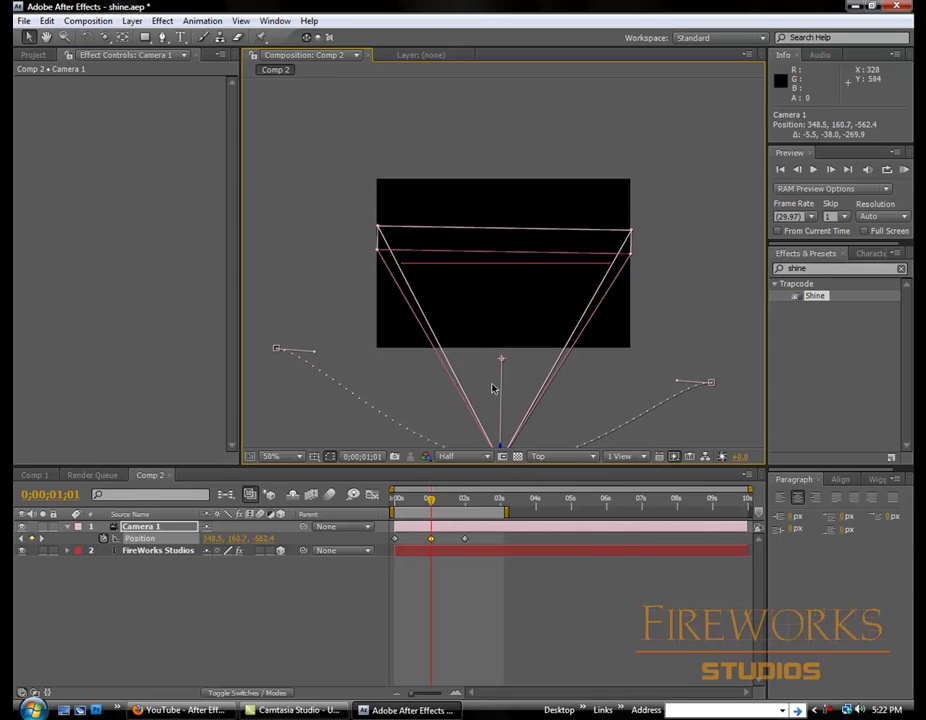
Step: At 25% zoom, drag the camera path's Bezier handles to bend it into a smooth arc
key("comma")
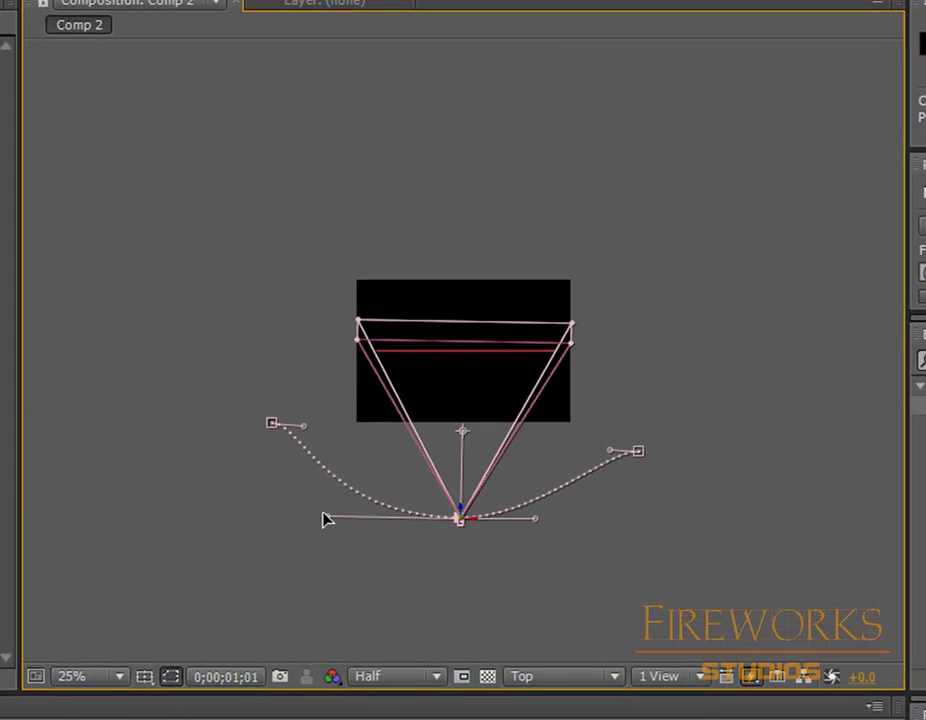
left_click_drag(324, 519, 302, 507)
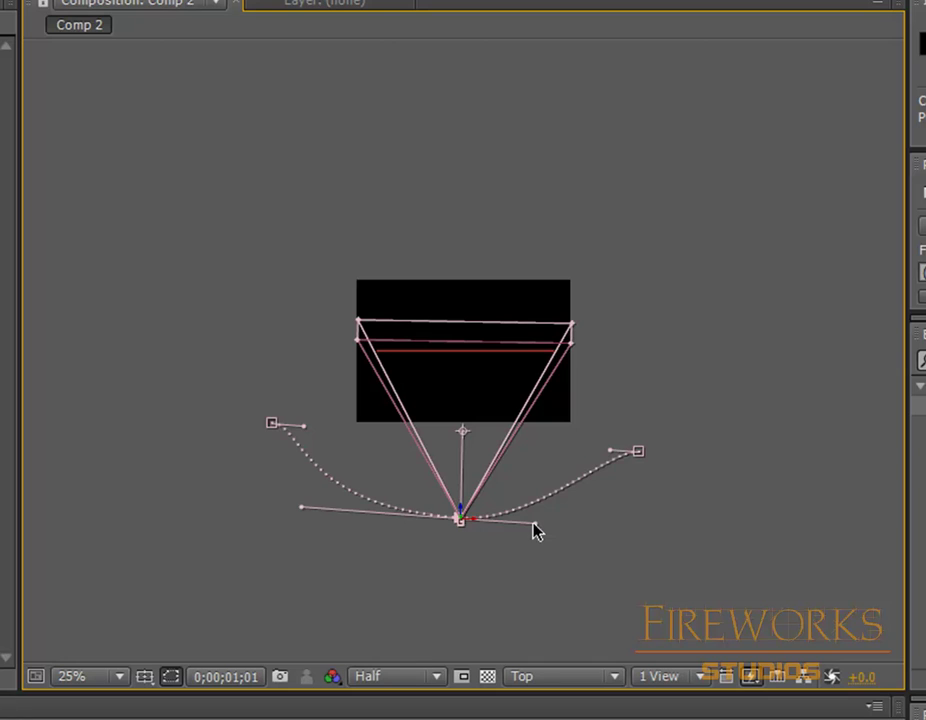
left_click_drag(534, 524, 616, 537)
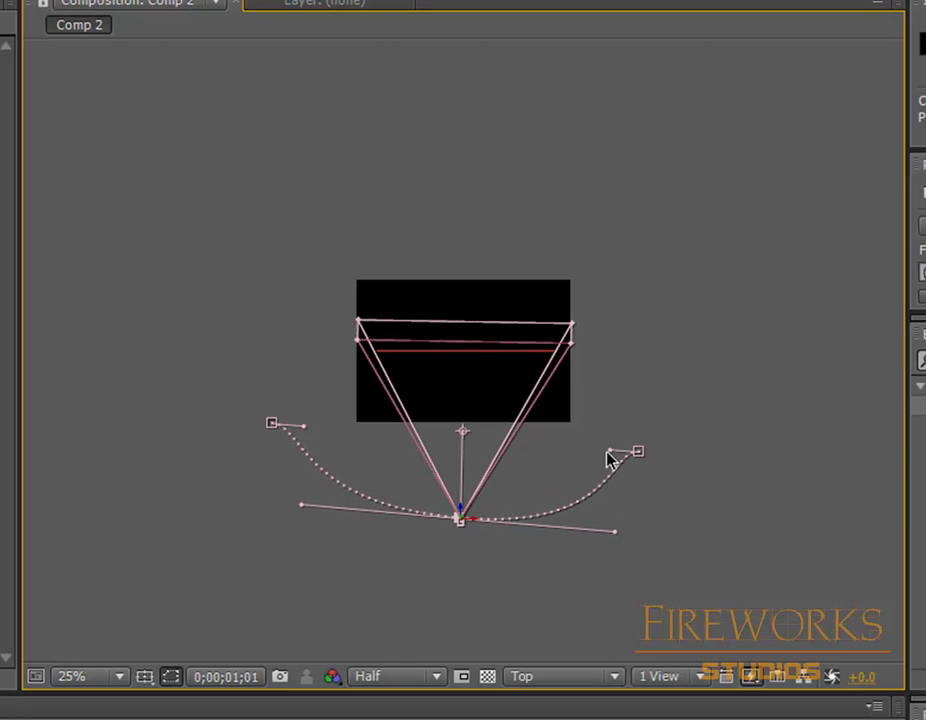
left_click_drag(612, 457, 624, 484)
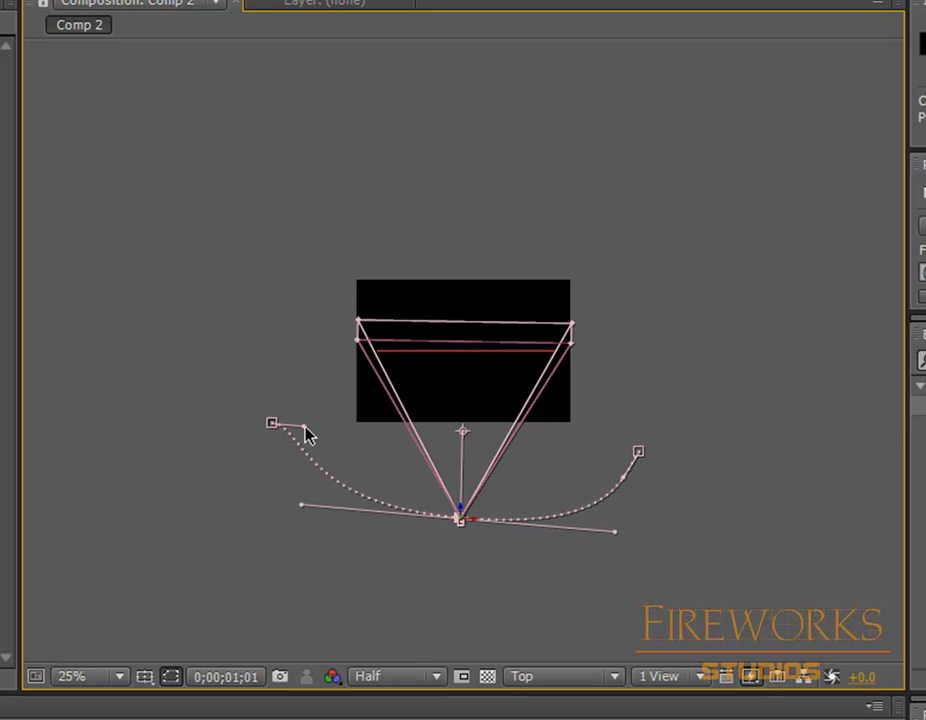
left_click_drag(304, 428, 294, 455)
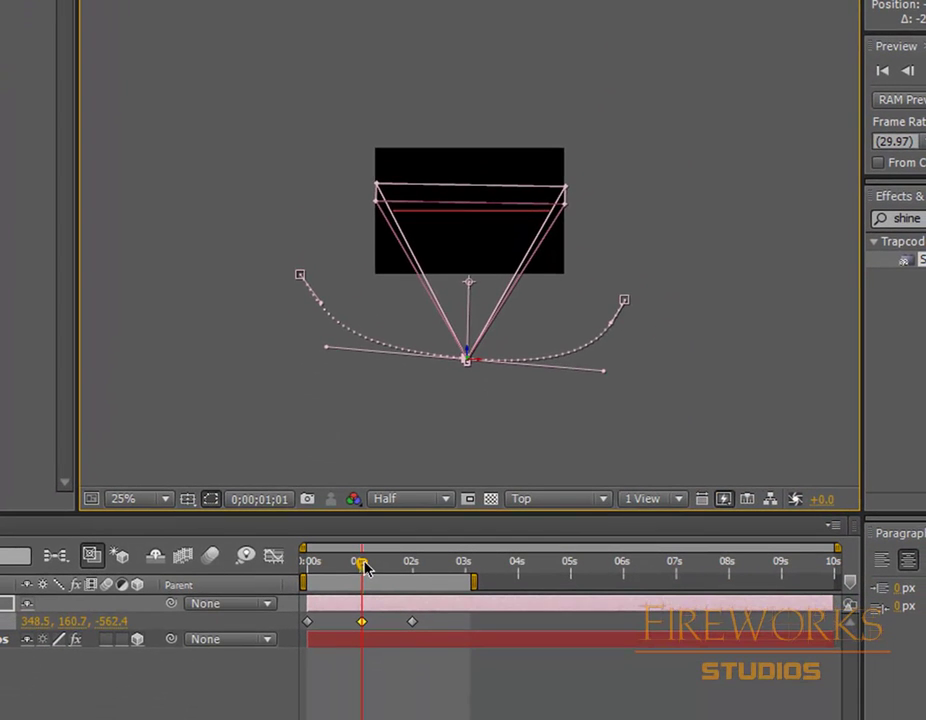
Step: Drag the camera's point of interest onto the text at several times along the path
mouse_move(366, 568)
left_mouse_down()
mouse_move(393, 564)
mouse_move(360, 564)
mouse_move(364, 585)
left_mouse_up()
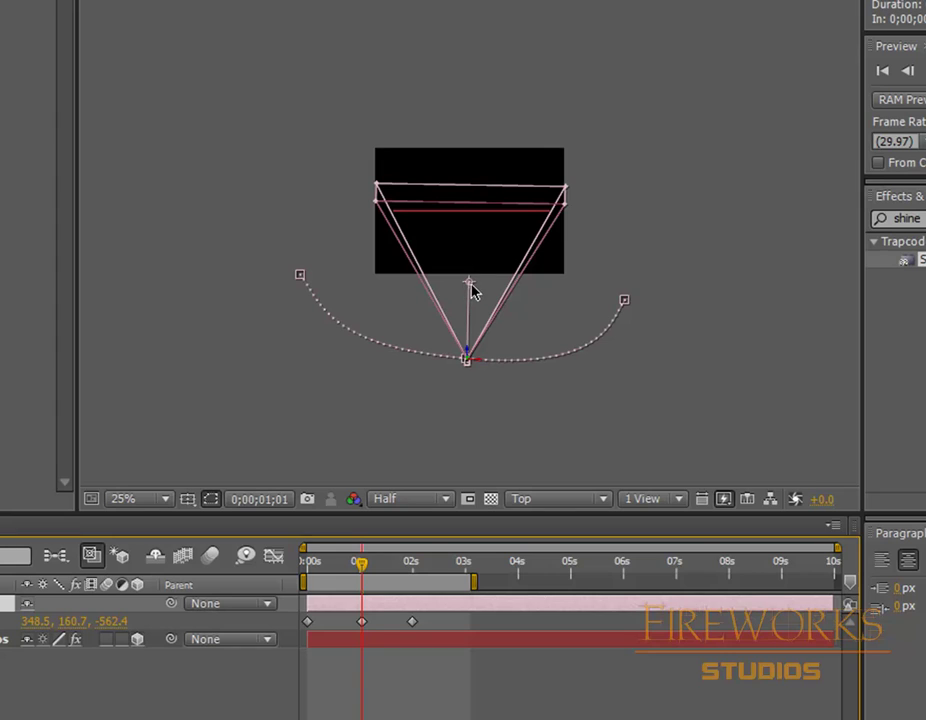
left_click_drag(470, 287, 470, 212)
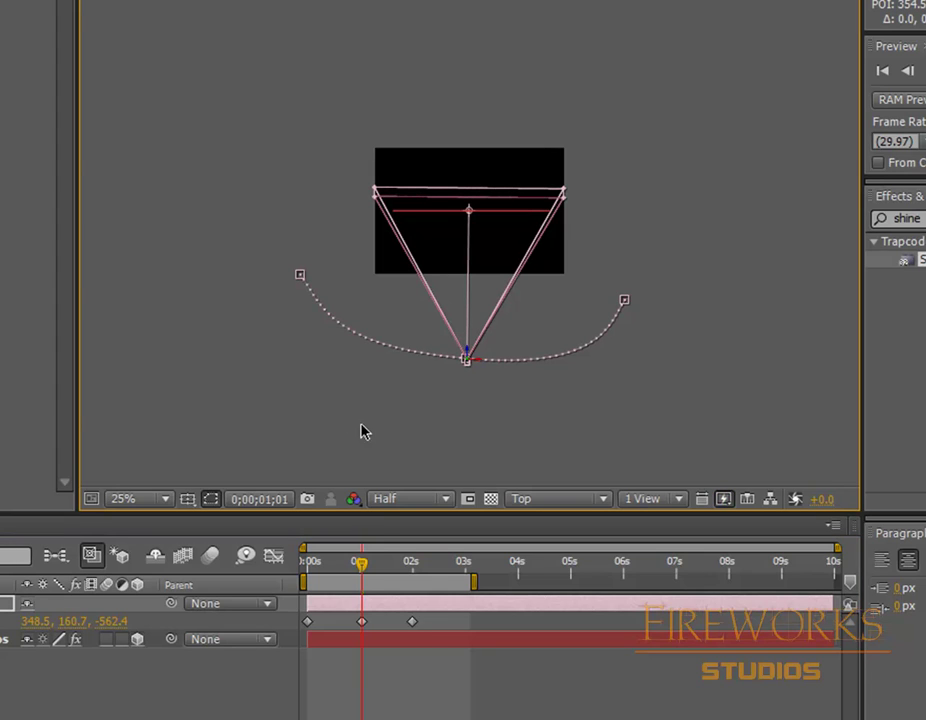
left_click_drag(359, 566, 377, 580)
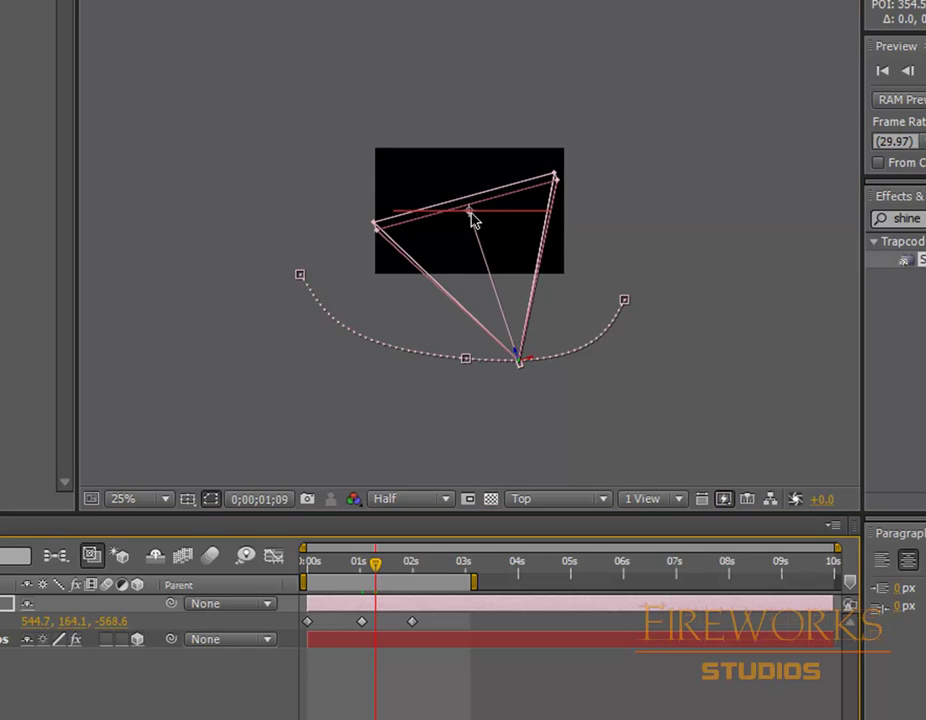
left_click_drag(473, 217, 483, 214)
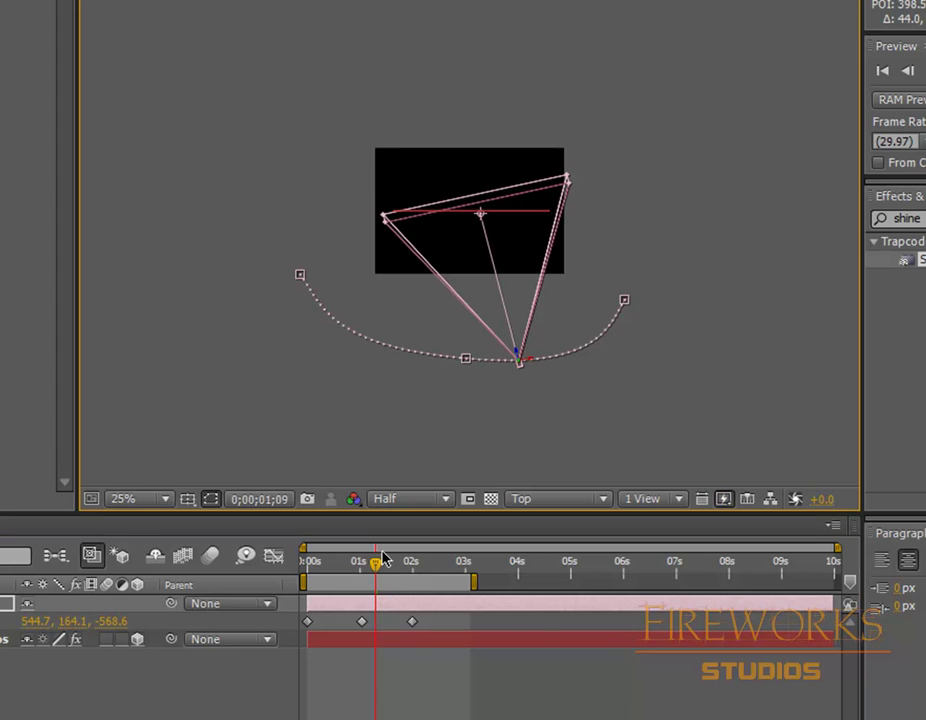
left_click_drag(376, 568, 362, 586)
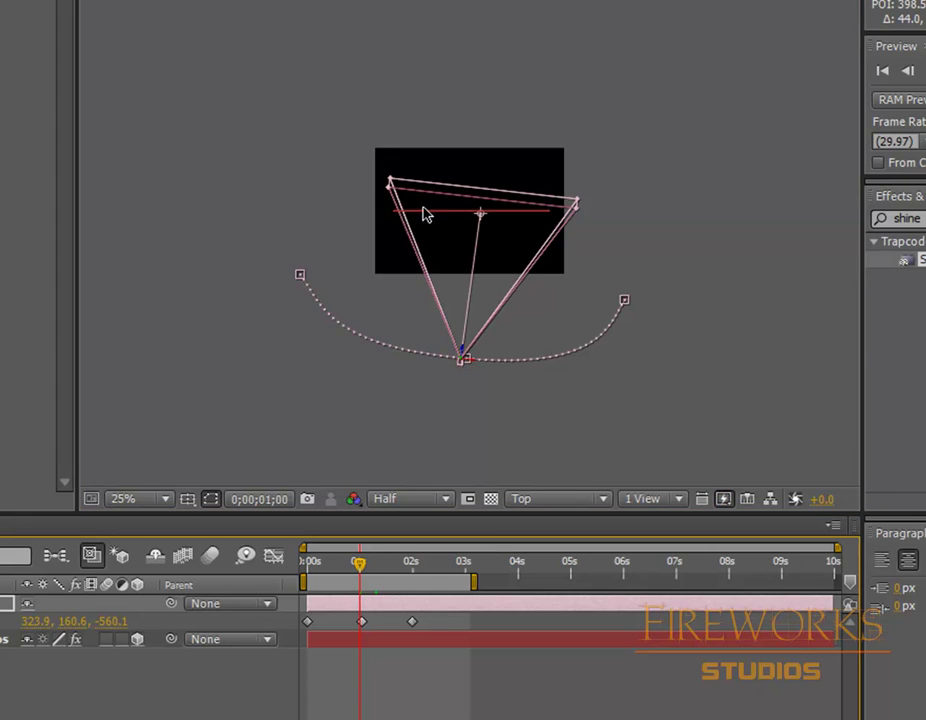
left_click_drag(424, 211, 392, 211)
left_click_drag(360, 566, 300, 597)
Step: Return to the Active Camera view at 100% zoom and RAM-preview the camera orbiting the title
left_click(548, 500)
left_click(558, 696)
scroll(470, 334, "up", 2)
scroll(465, 352, "up", 2)
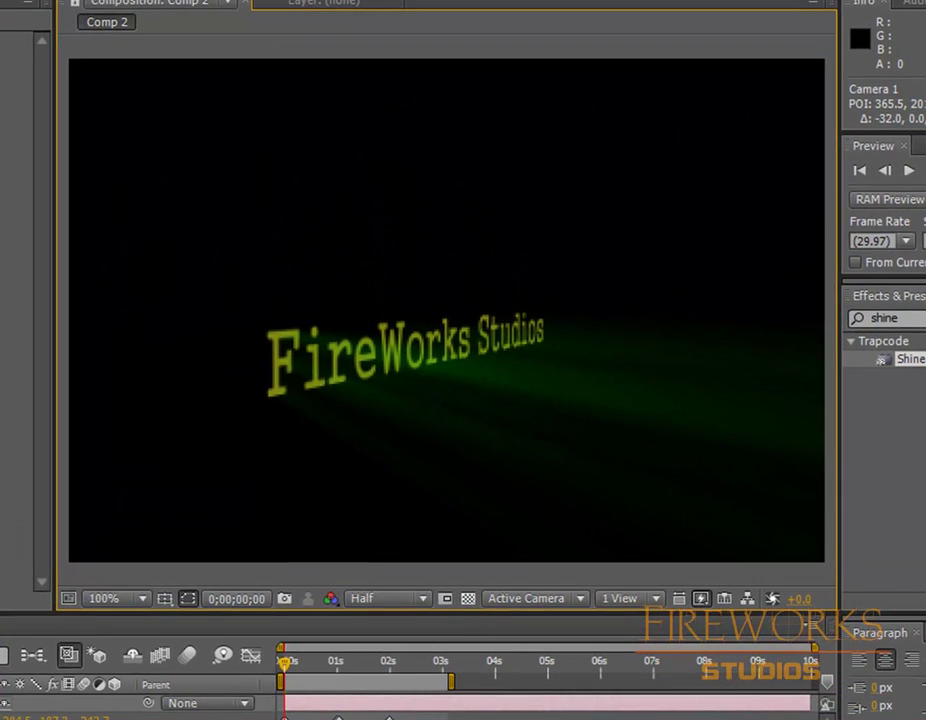
key("KP_0")
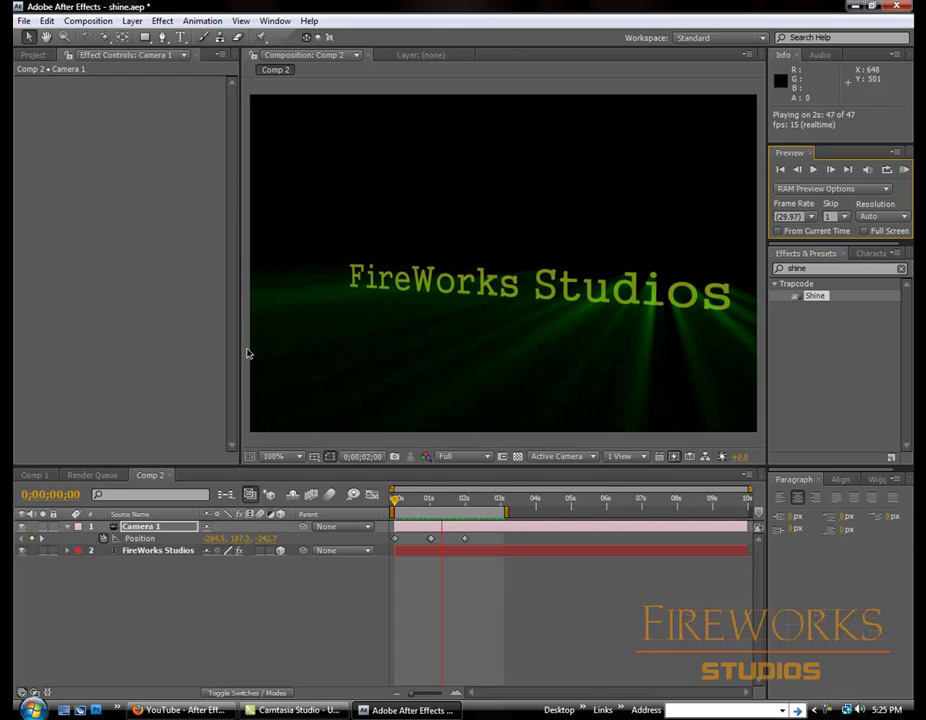
Step: Switch to Comp 1 and preview its yellow Fireworks Studios title animation
left_click(36, 476)
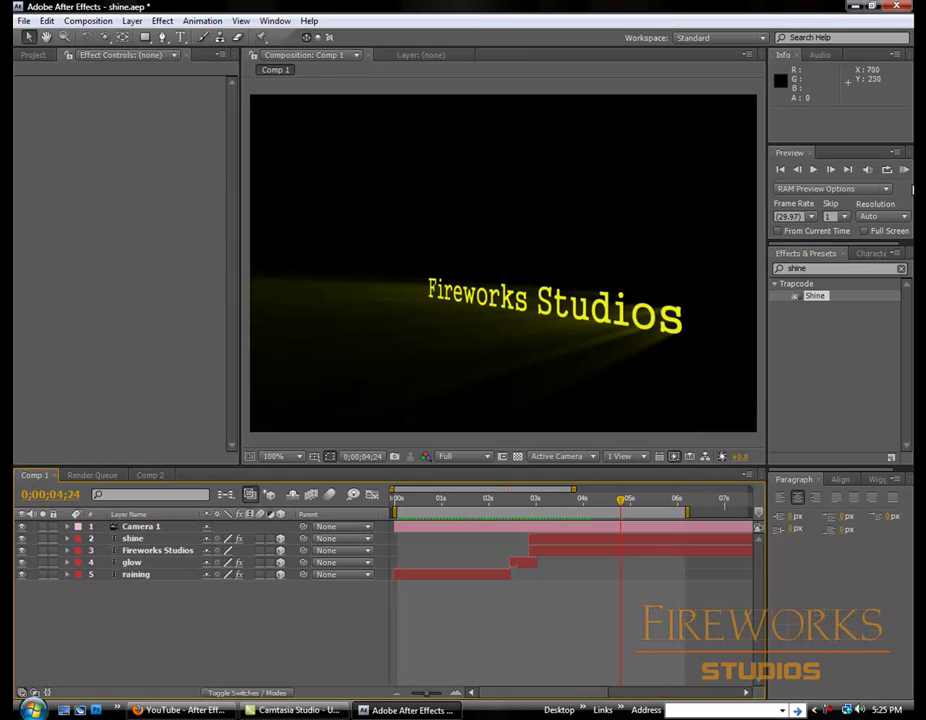
left_click(904, 170)
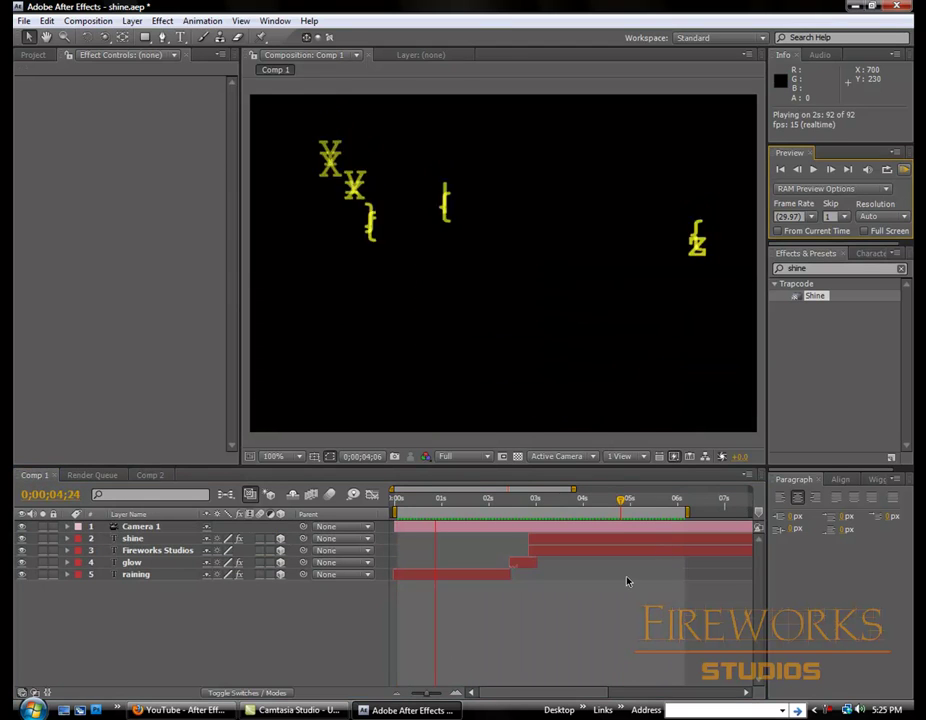